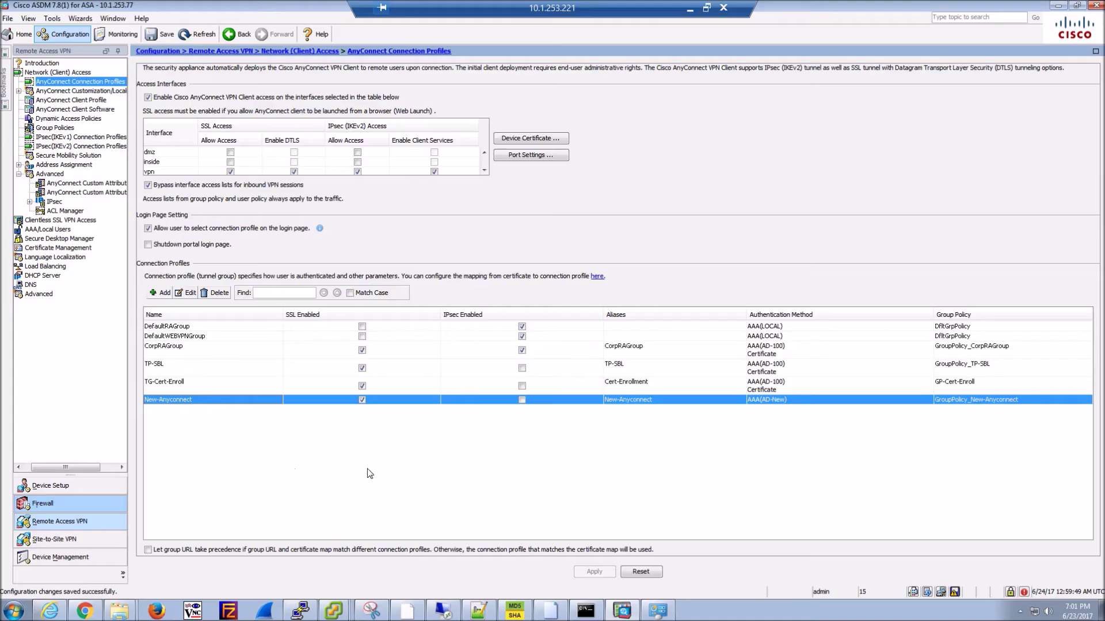
- Start the AnyConnect VPN Wizard and name the connection profile TG-AC-PerAPP on the vpn interface
click(84, 19)
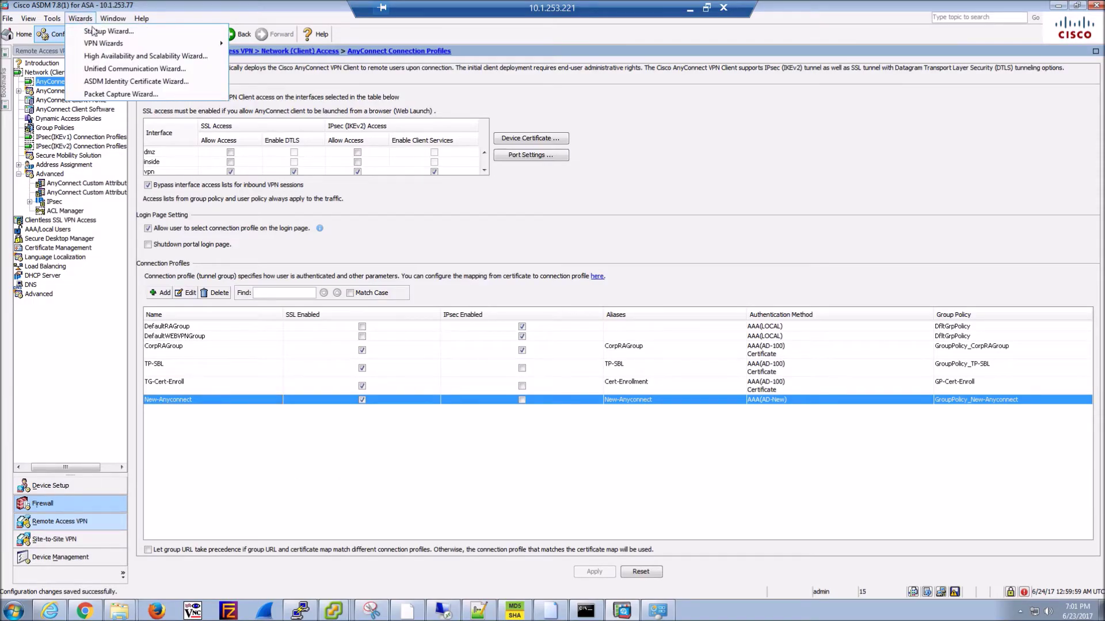
mouse_move(97, 44)
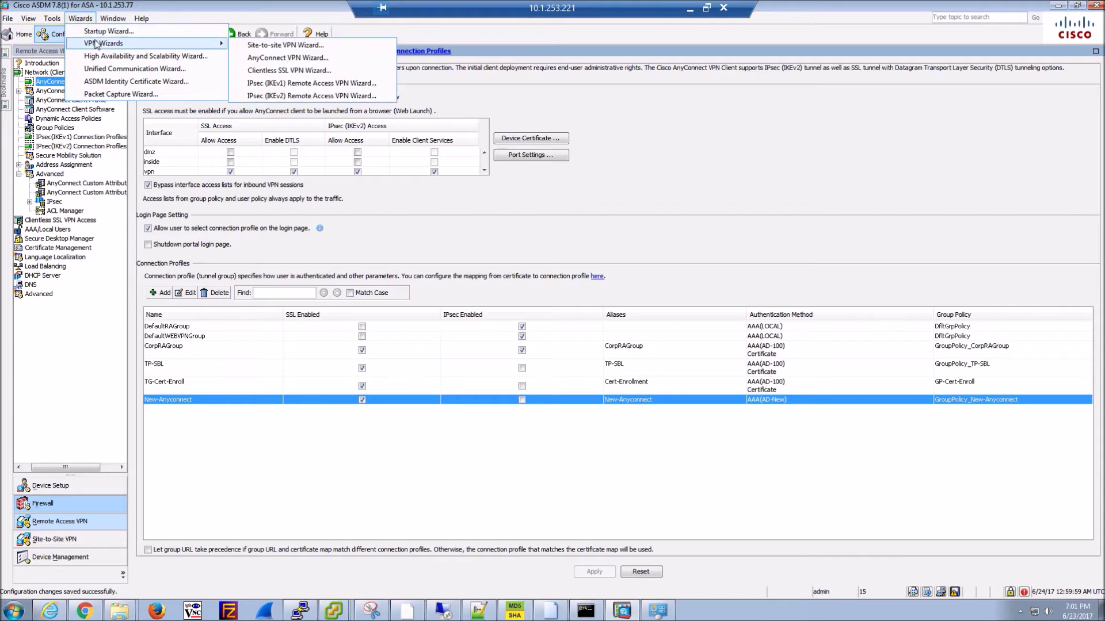
click(288, 57)
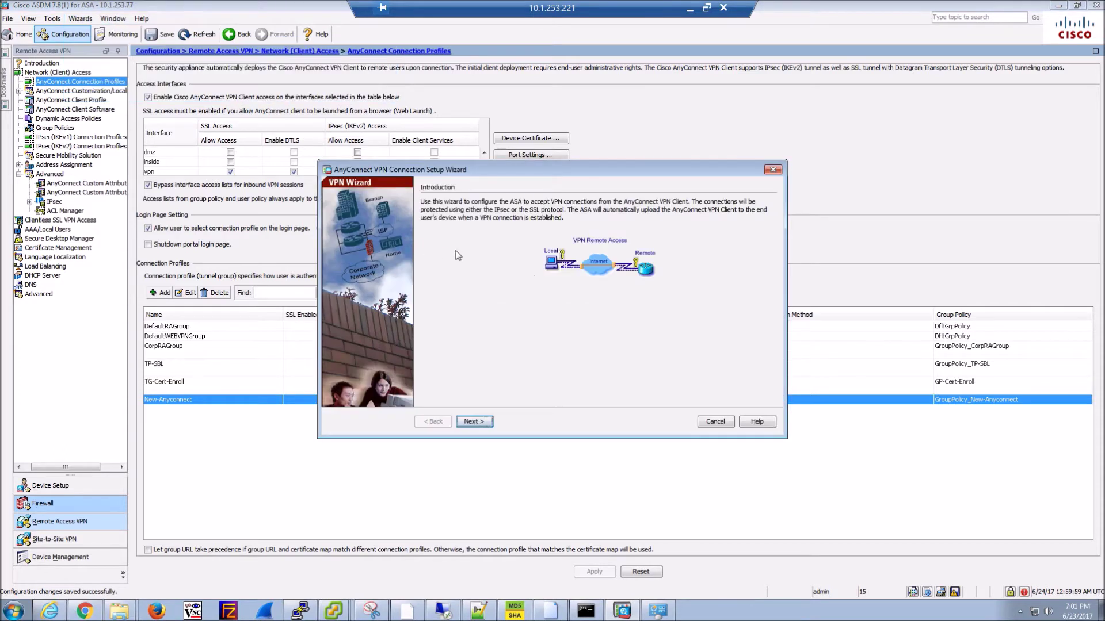
click(479, 422)
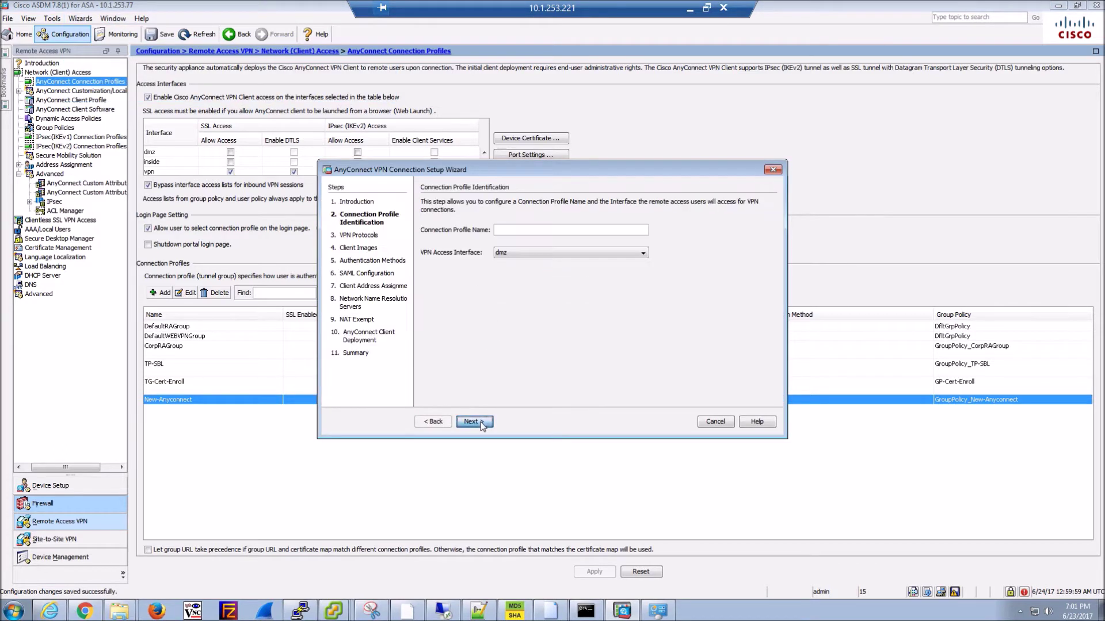
click(507, 230)
text(TG-AV)
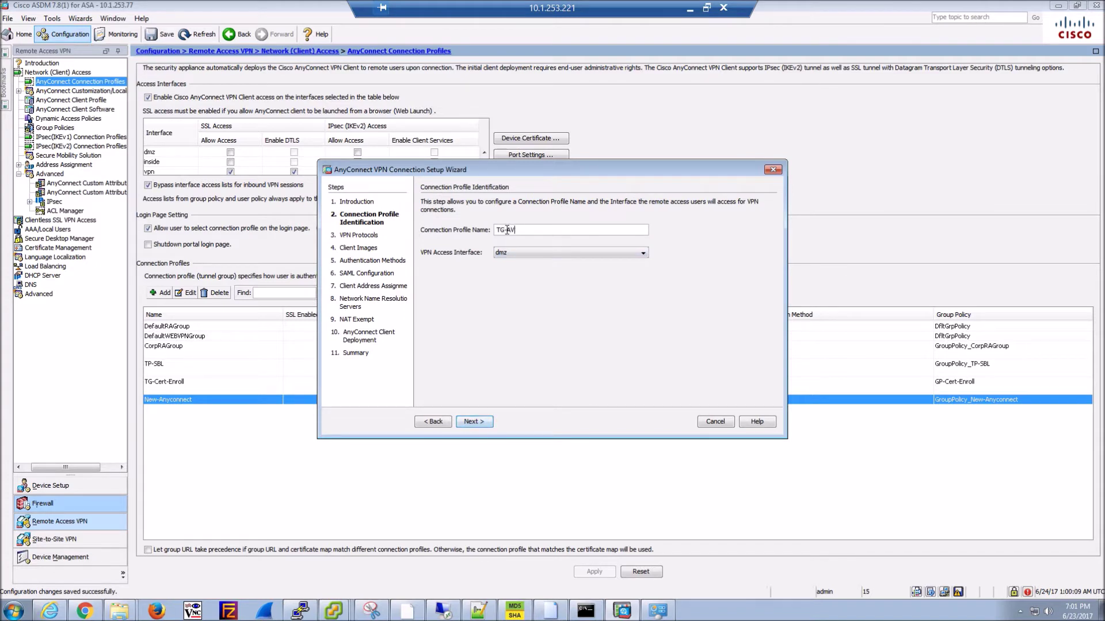
text(CPerAPP)
click(527, 254)
click(505, 282)
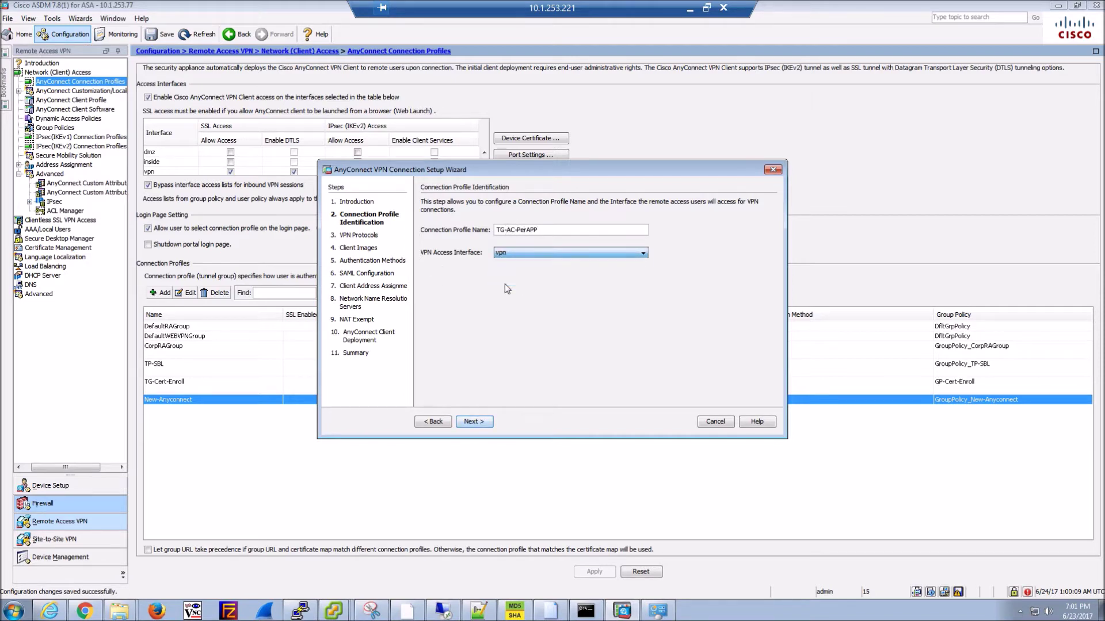
click(473, 421)
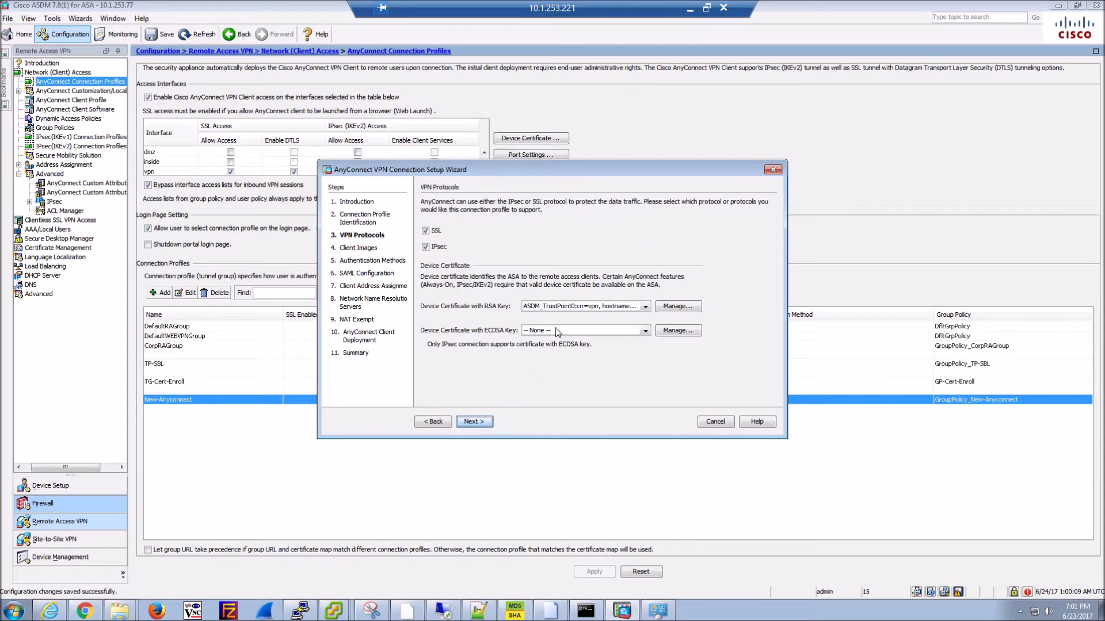
- Make the profile SSL-only and authenticate users against the AD-New AAA server group
click(439, 246)
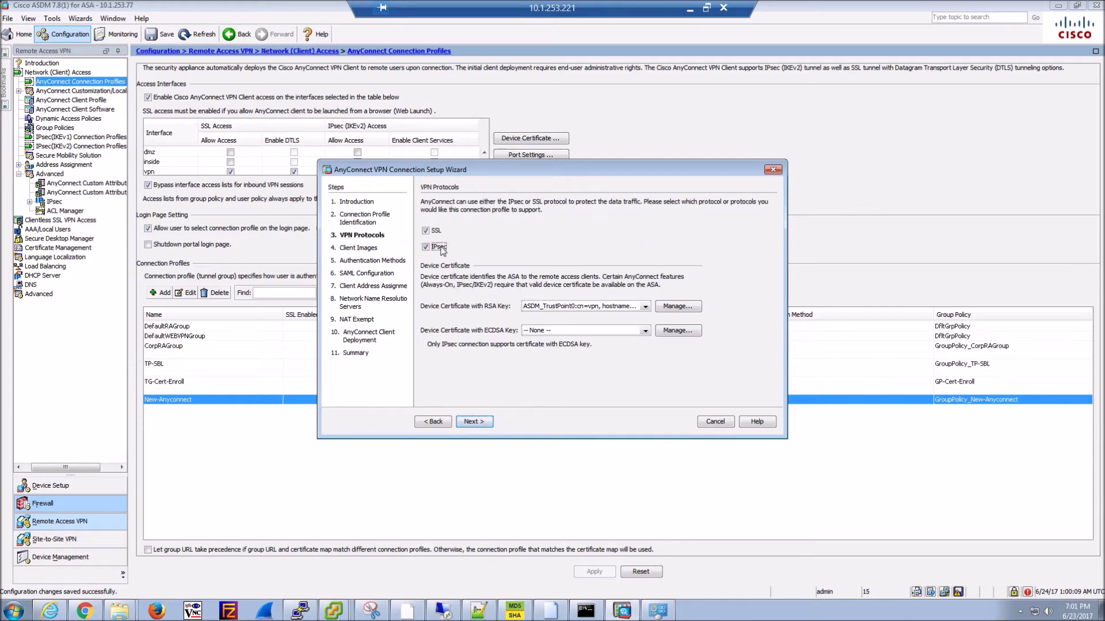
click(475, 422)
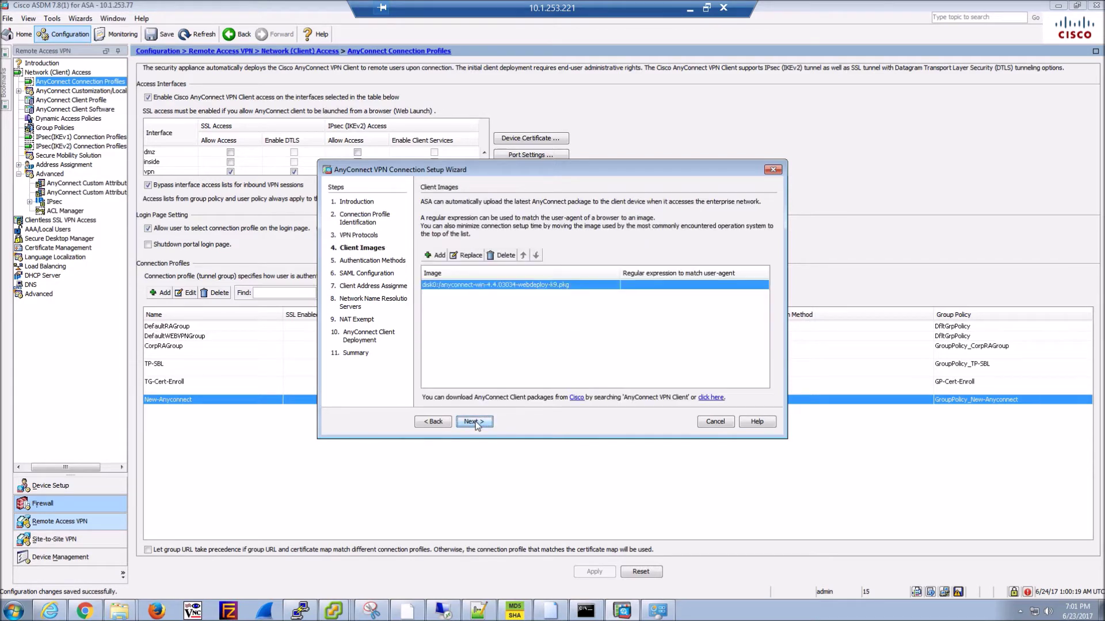
click(474, 422)
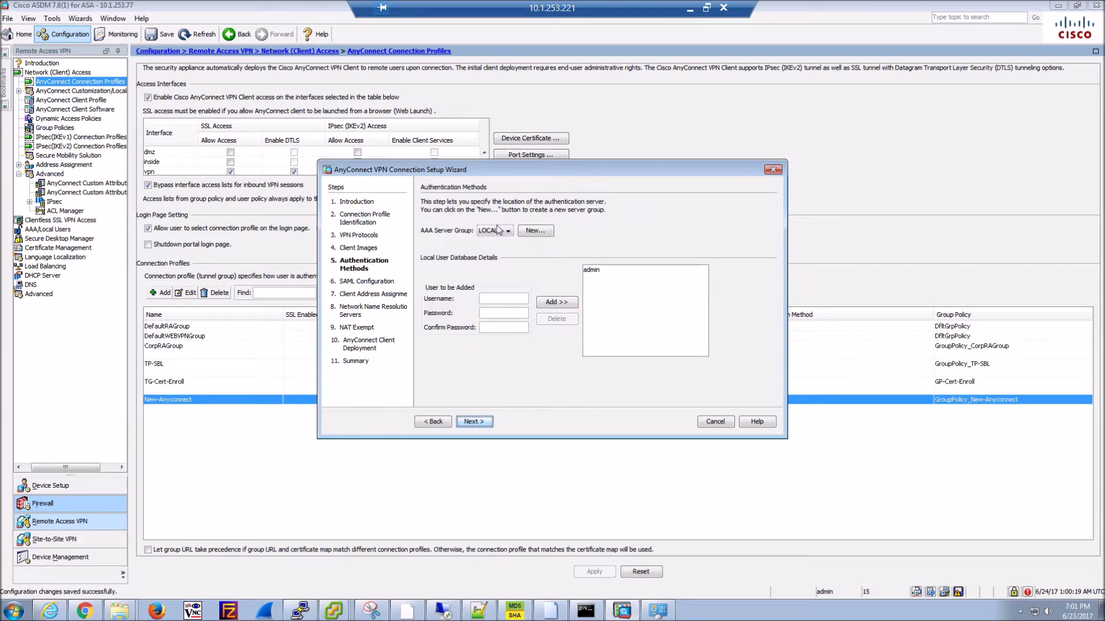
click(498, 231)
click(486, 252)
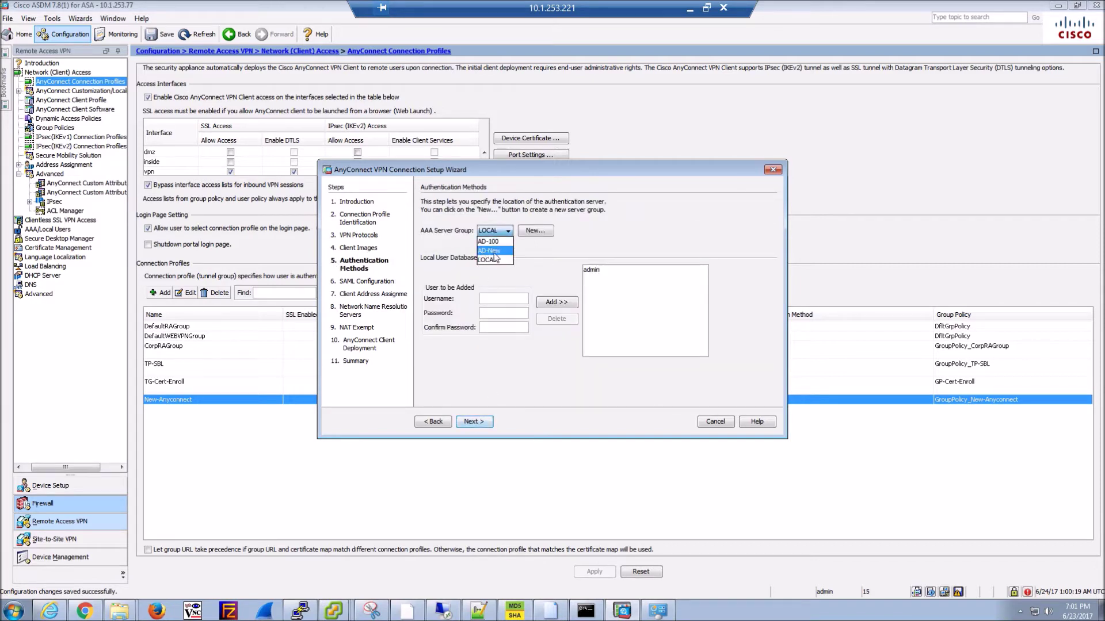
click(474, 423)
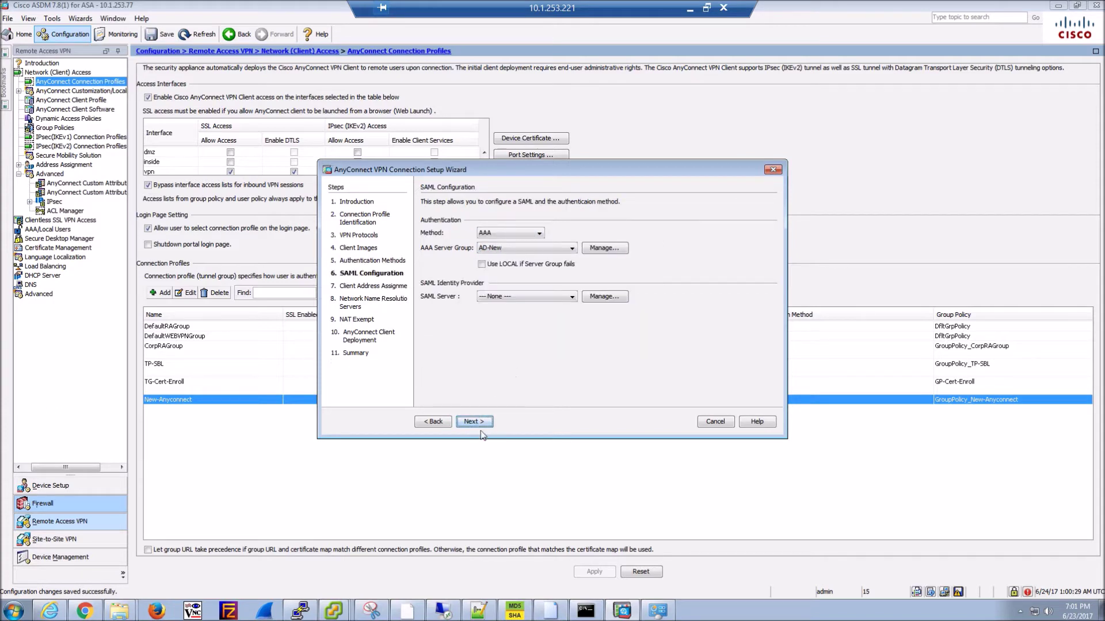
- Assign the AC-New-Pool client address pool and finish the wizard with remaining defaults
click(473, 422)
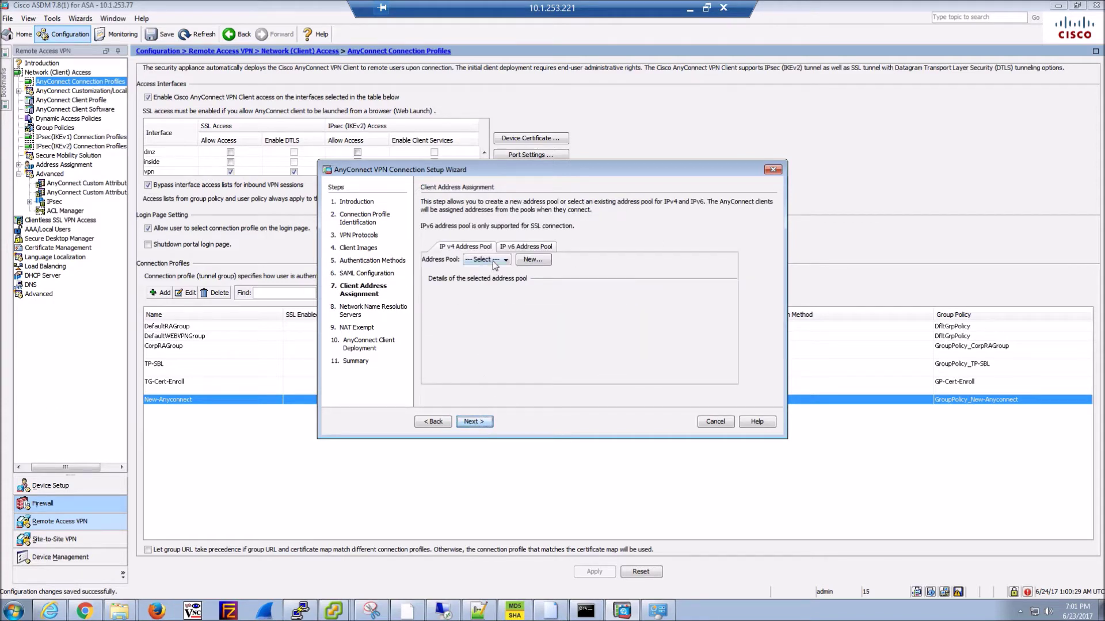
click(493, 260)
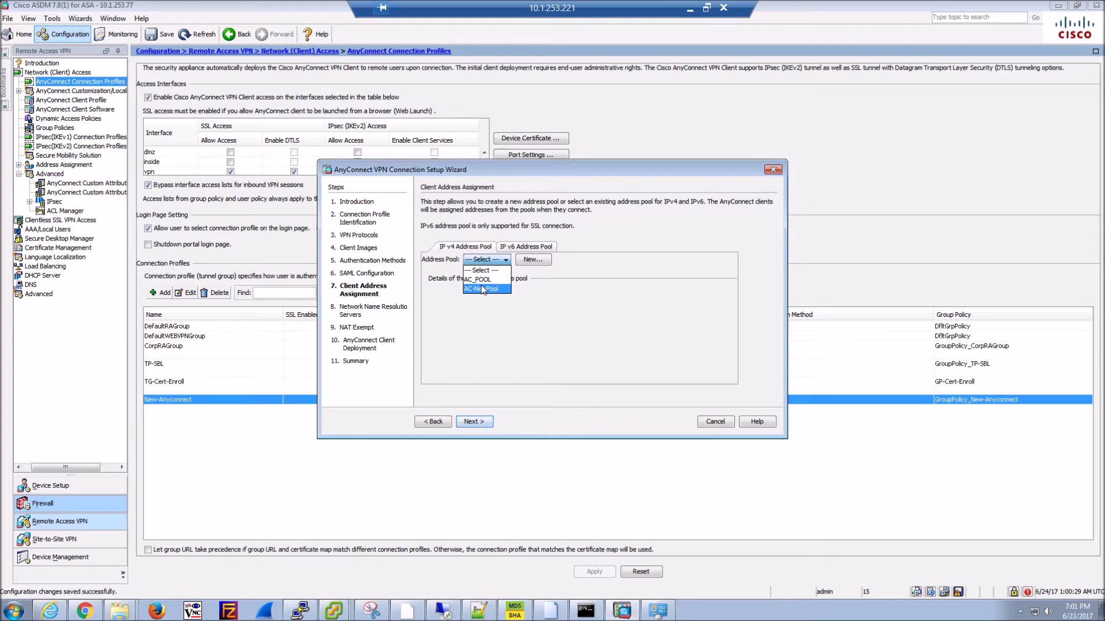
click(483, 288)
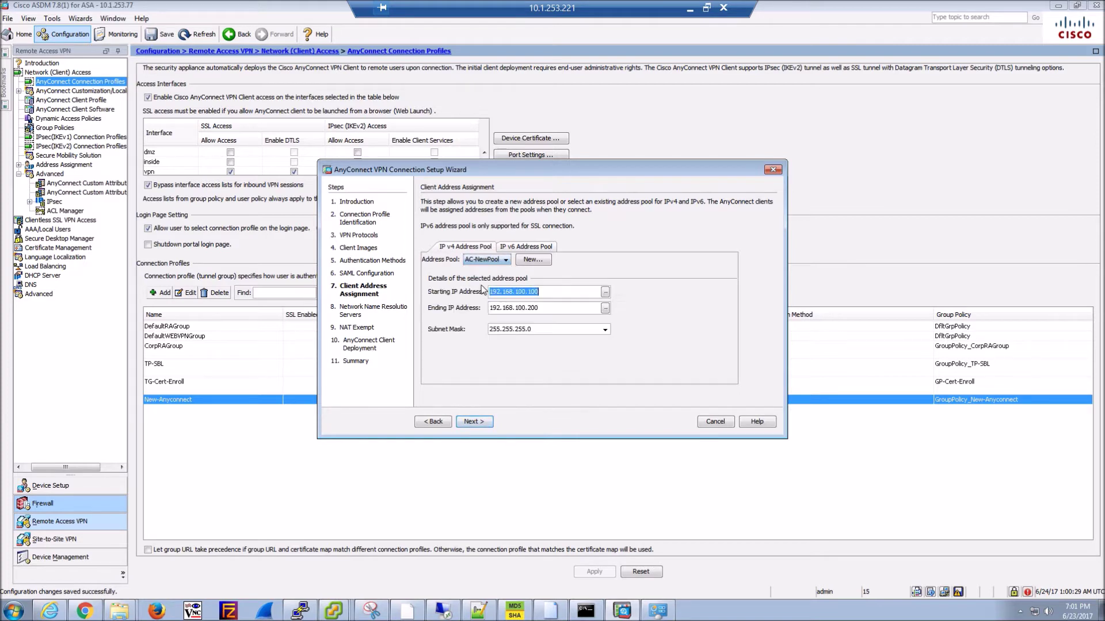
click(472, 421)
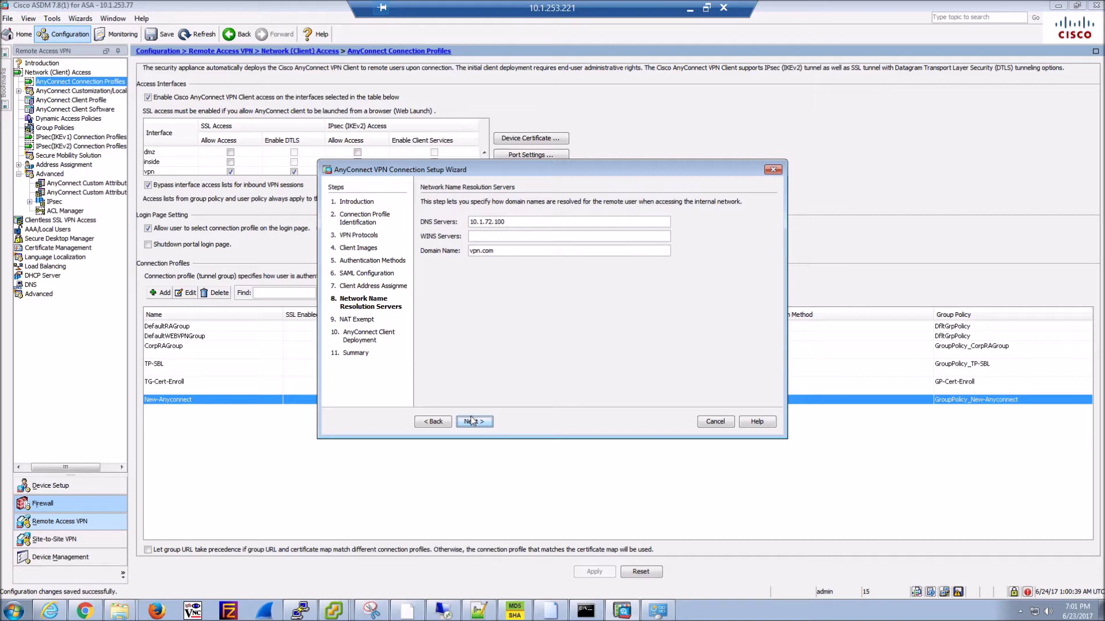
click(472, 421)
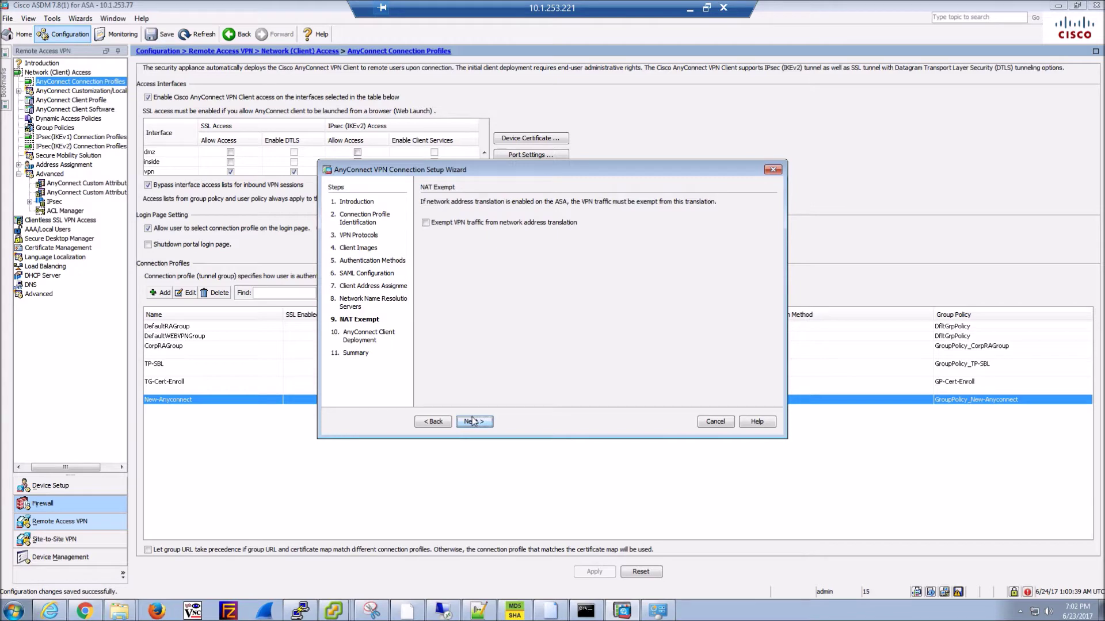
click(472, 421)
click(473, 421)
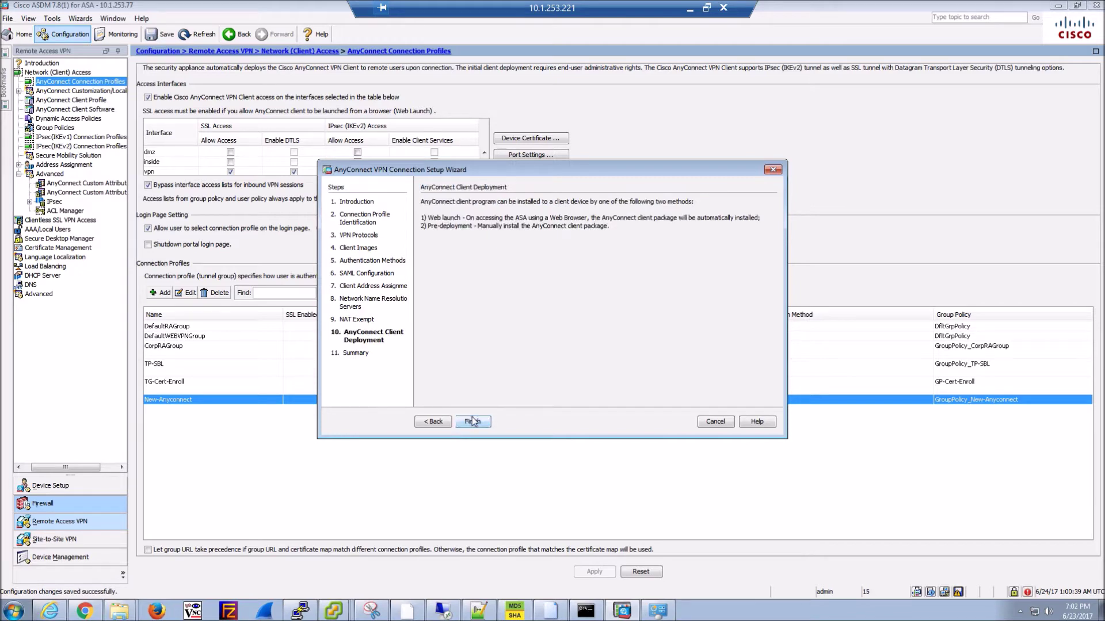
click(473, 421)
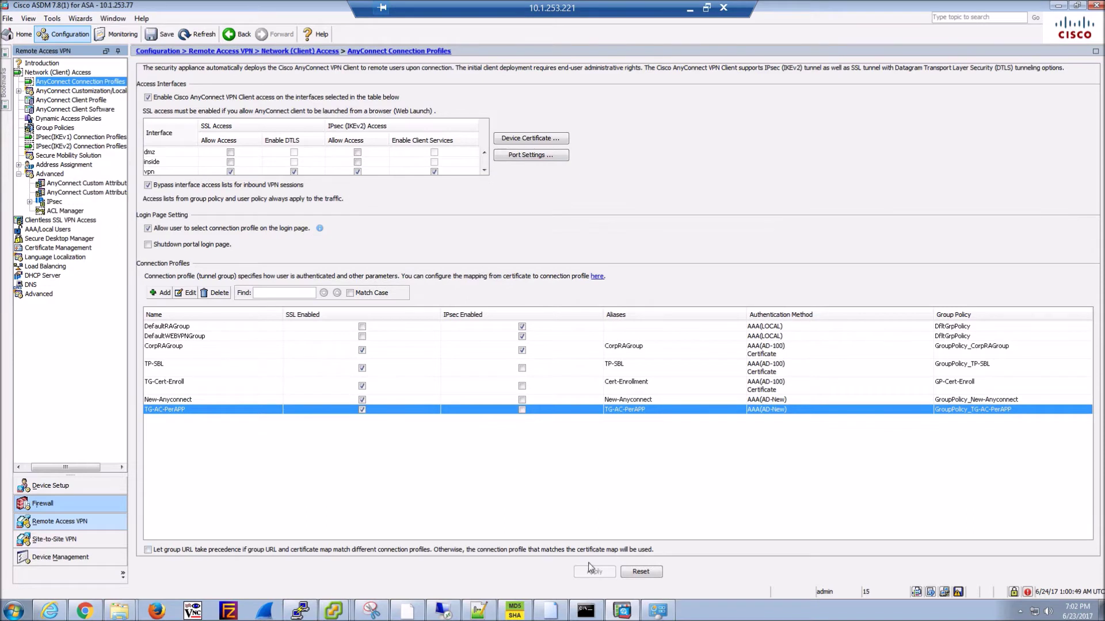
- Open GroupPolicy_TG-AC-PerAPP, view its AnyConnect Custom Attributes, then cancel without changes
click(562, 502)
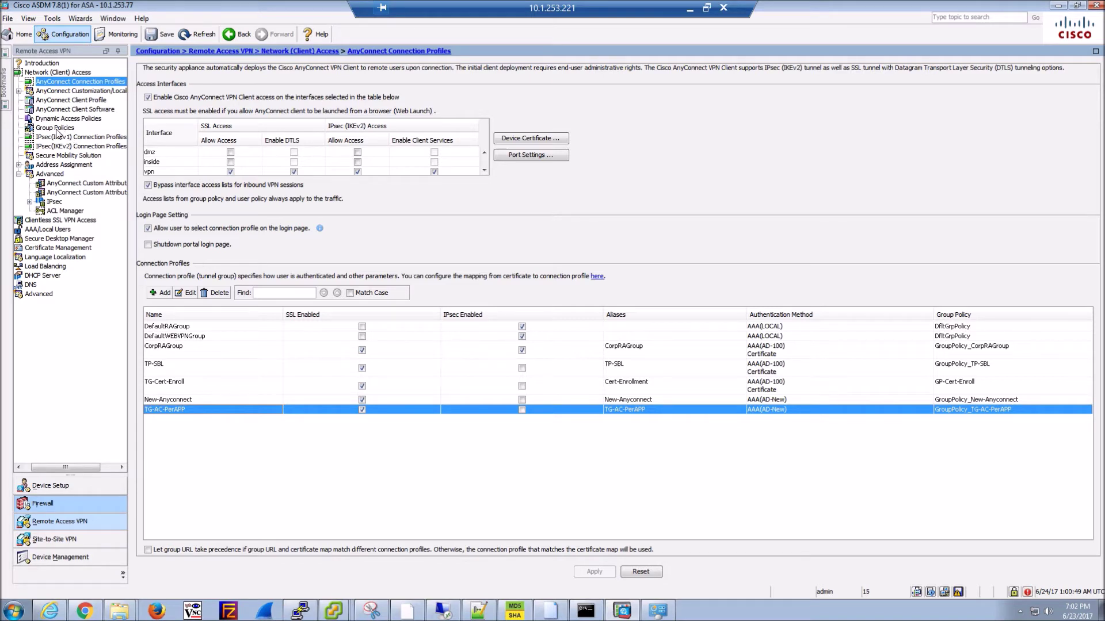
click(57, 131)
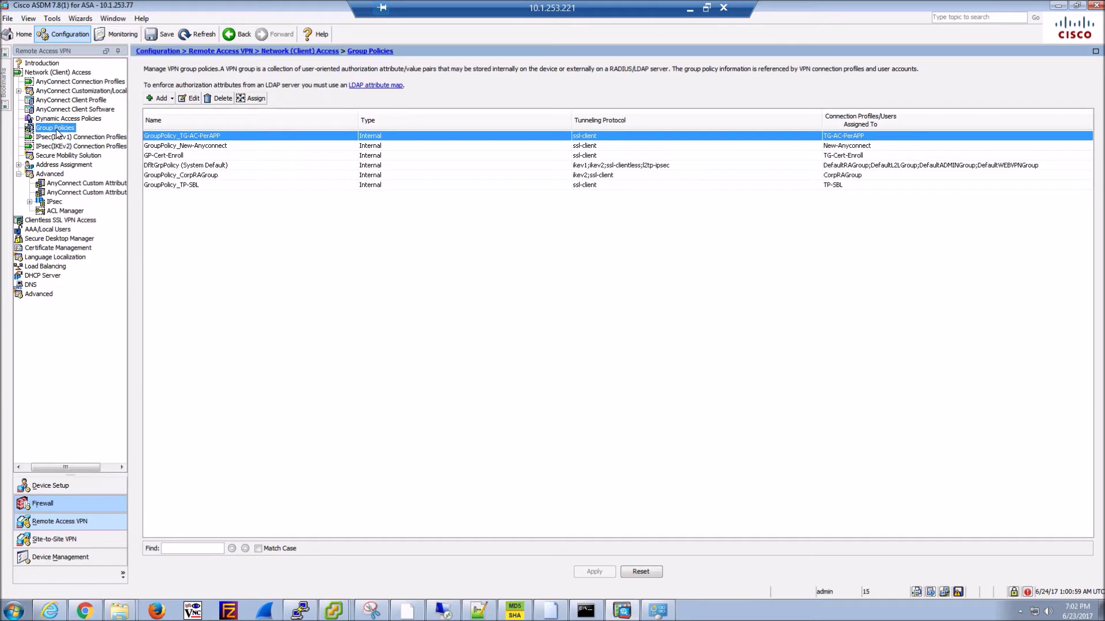
double_click(204, 138)
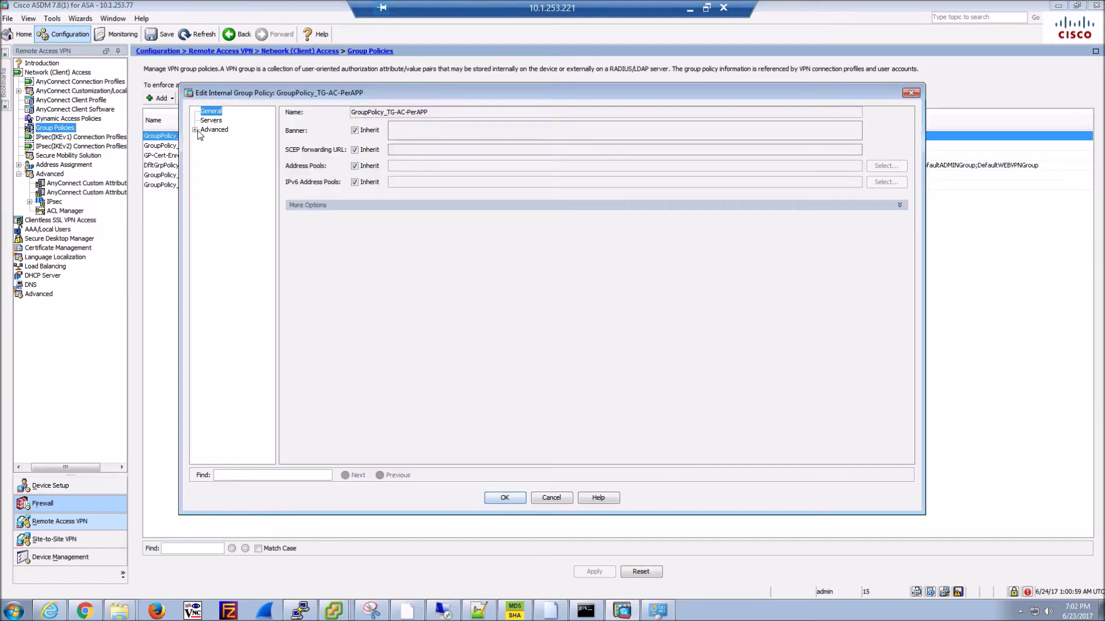
click(195, 130)
click(206, 157)
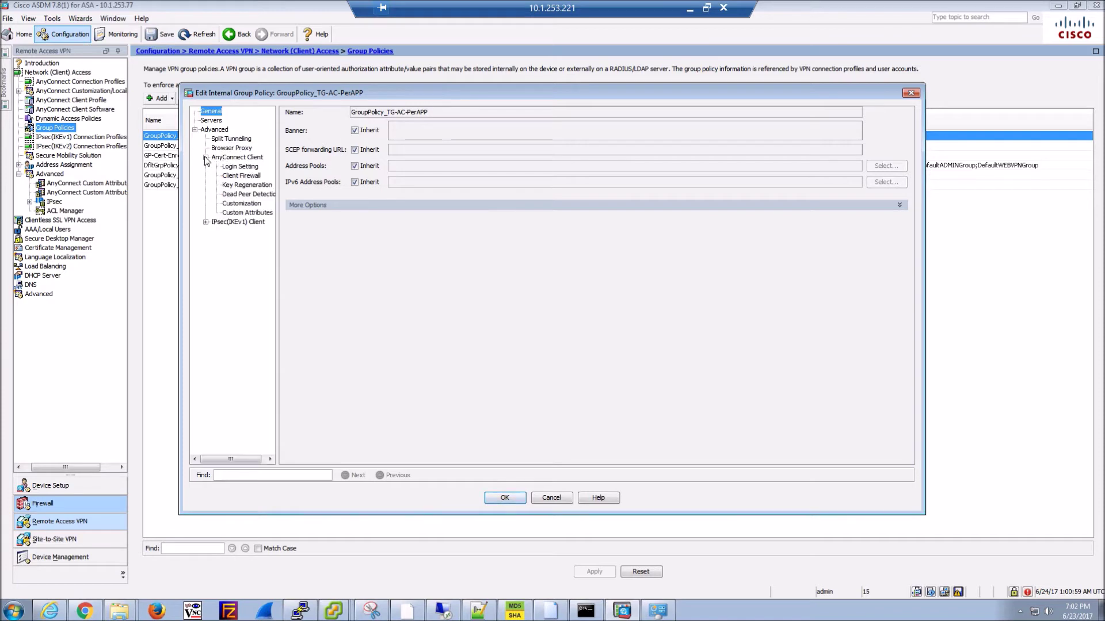
click(231, 213)
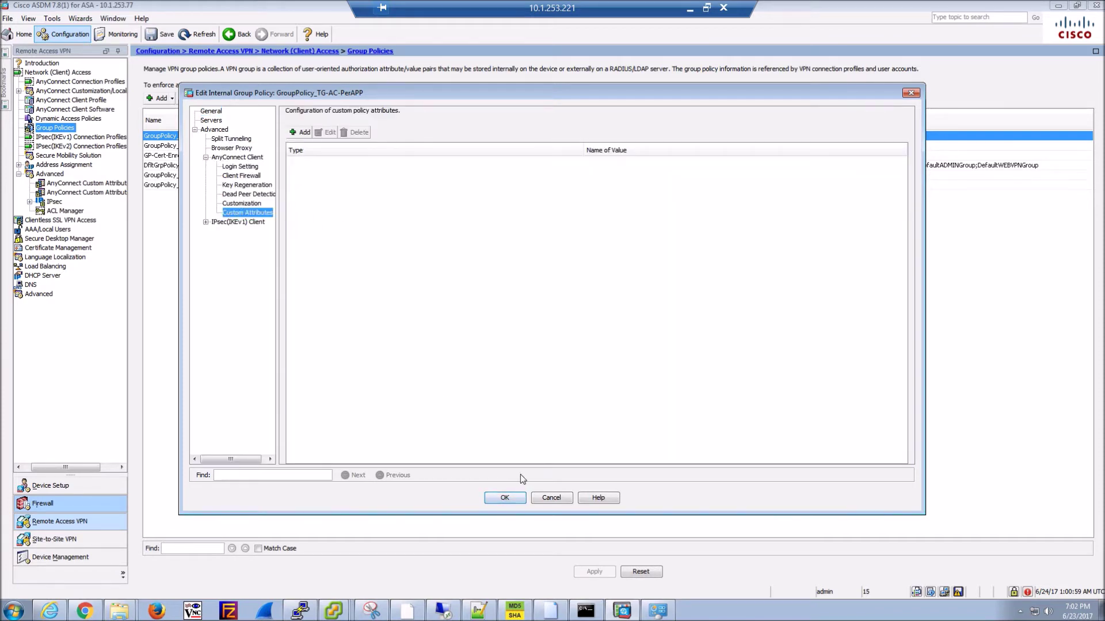
click(551, 498)
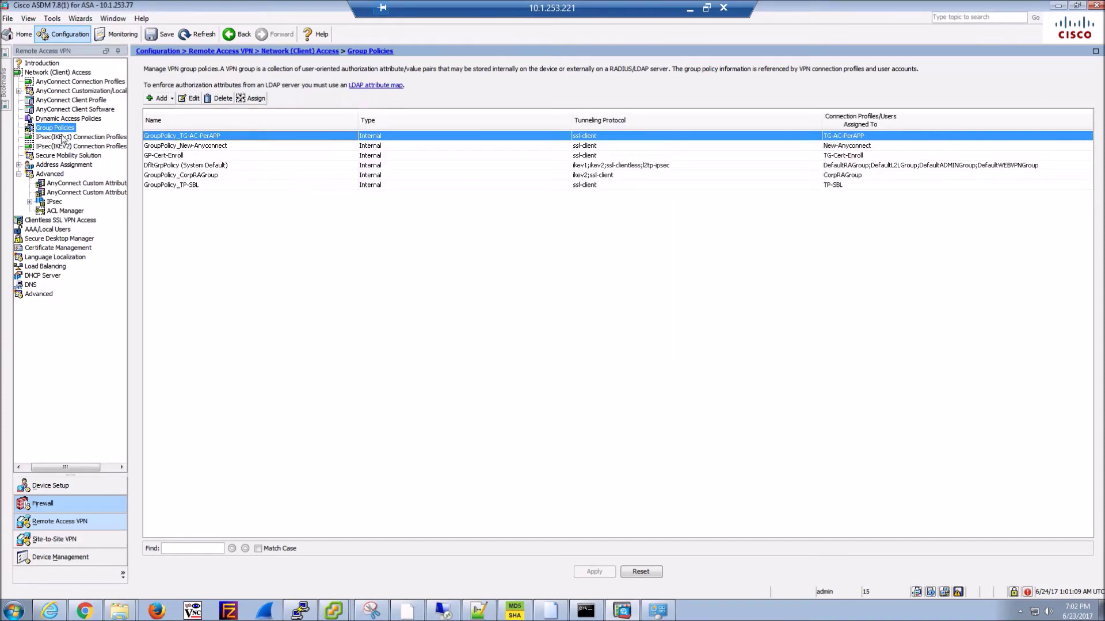
- Add AnyConnect custom attribute type perapp with the description 'perapp VPN'
click(75, 185)
click(158, 91)
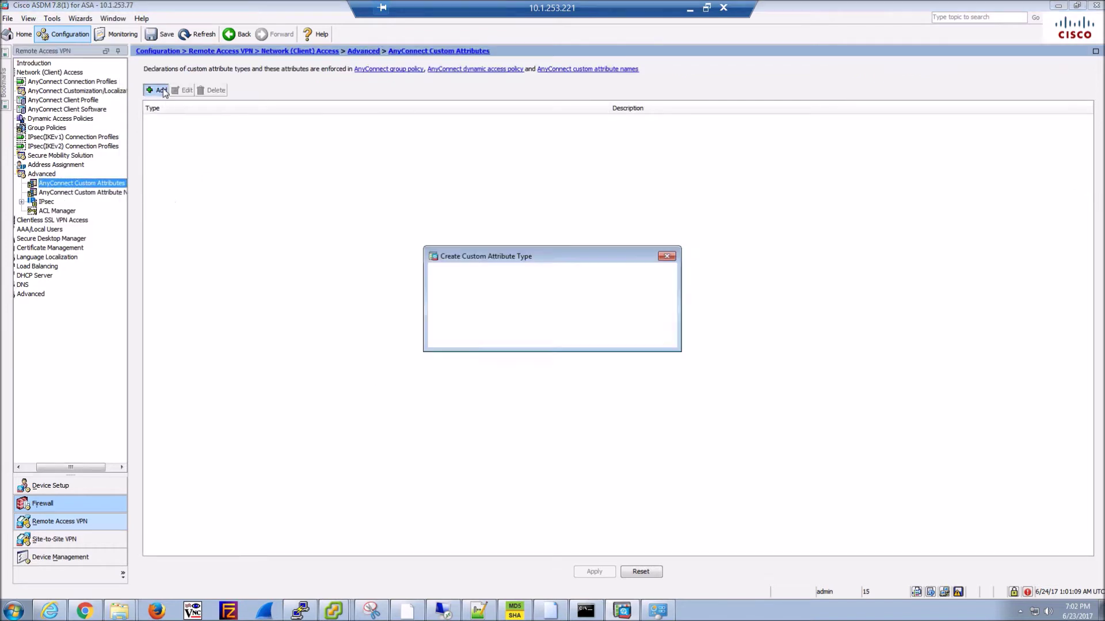
text(perapp)
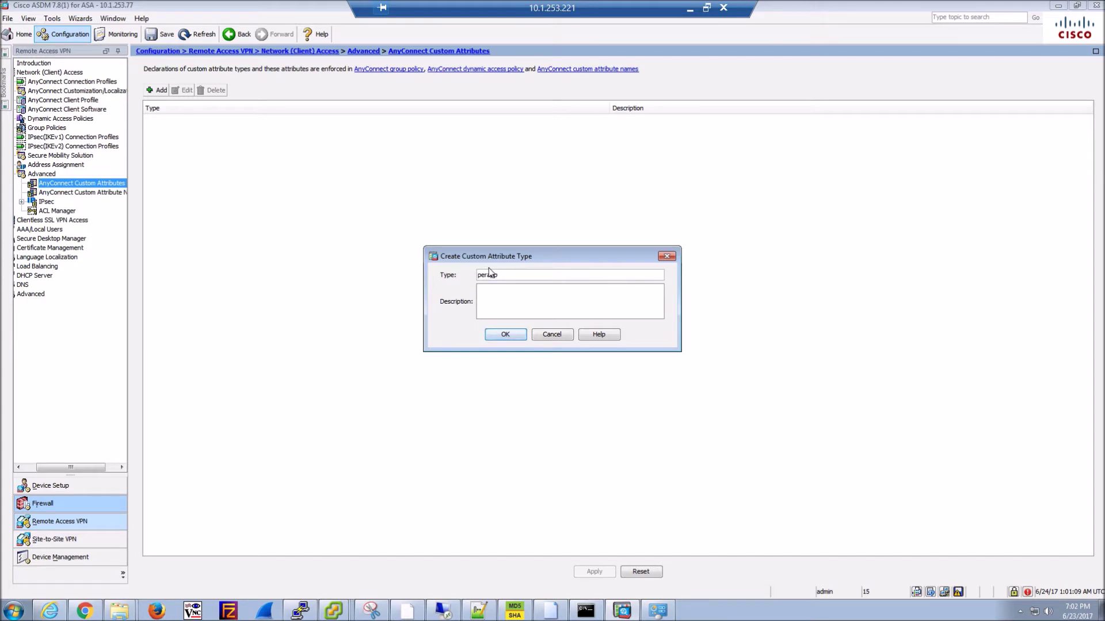
text(erapp VP)
key(BackSpace)
key(BackSpace)
key(BackSpace)
click(507, 336)
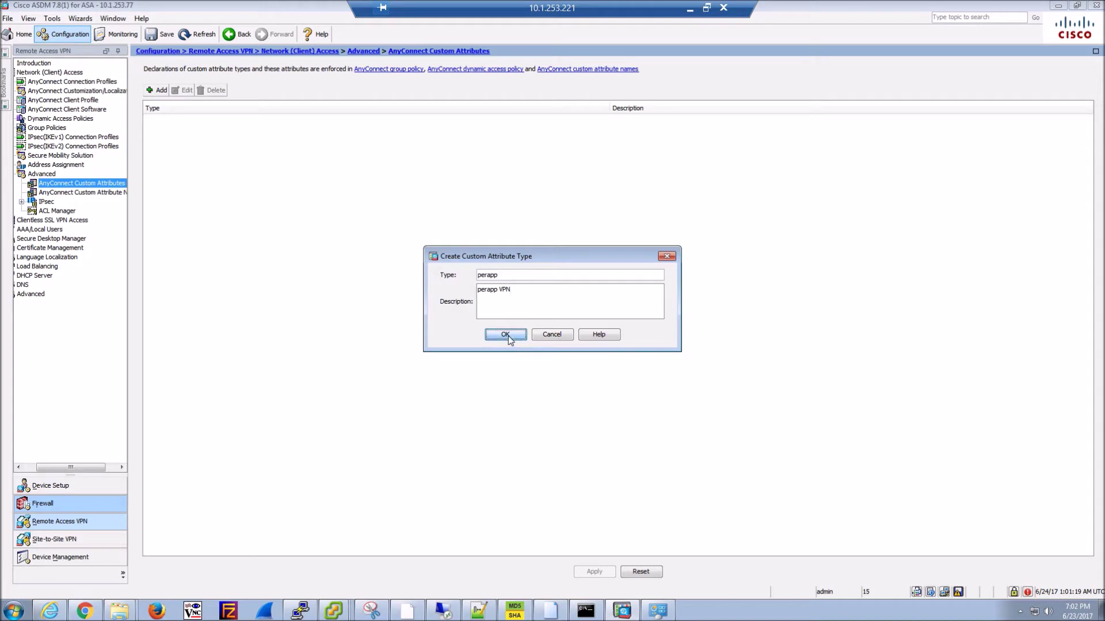
click(104, 193)
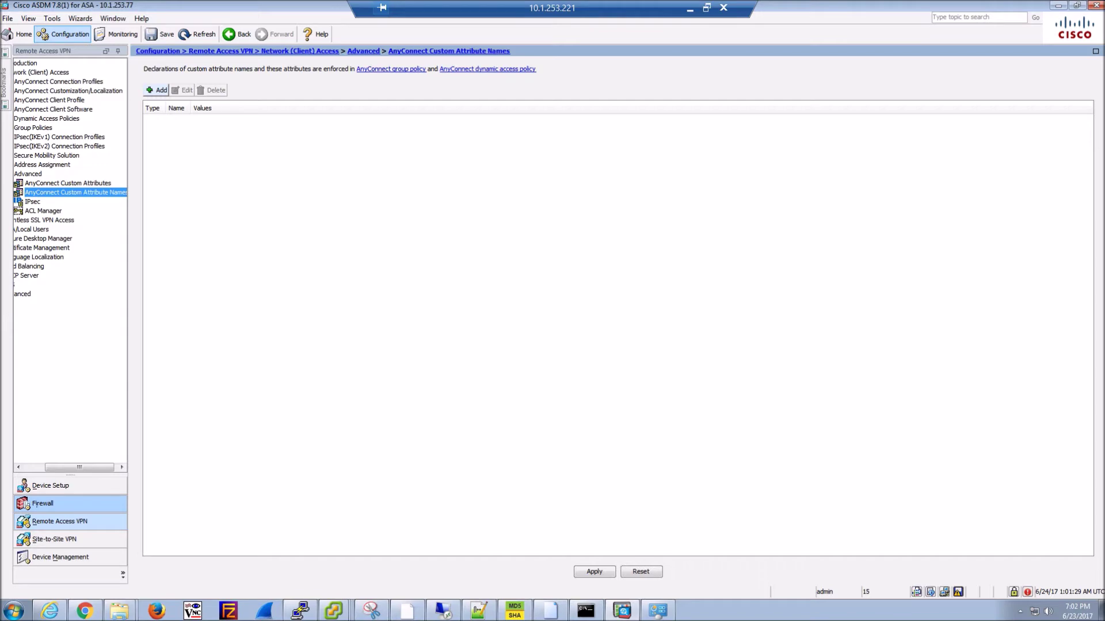
- Glance at the AppSelector download page in Edge, then minimize the browser
key(alt+Tab)
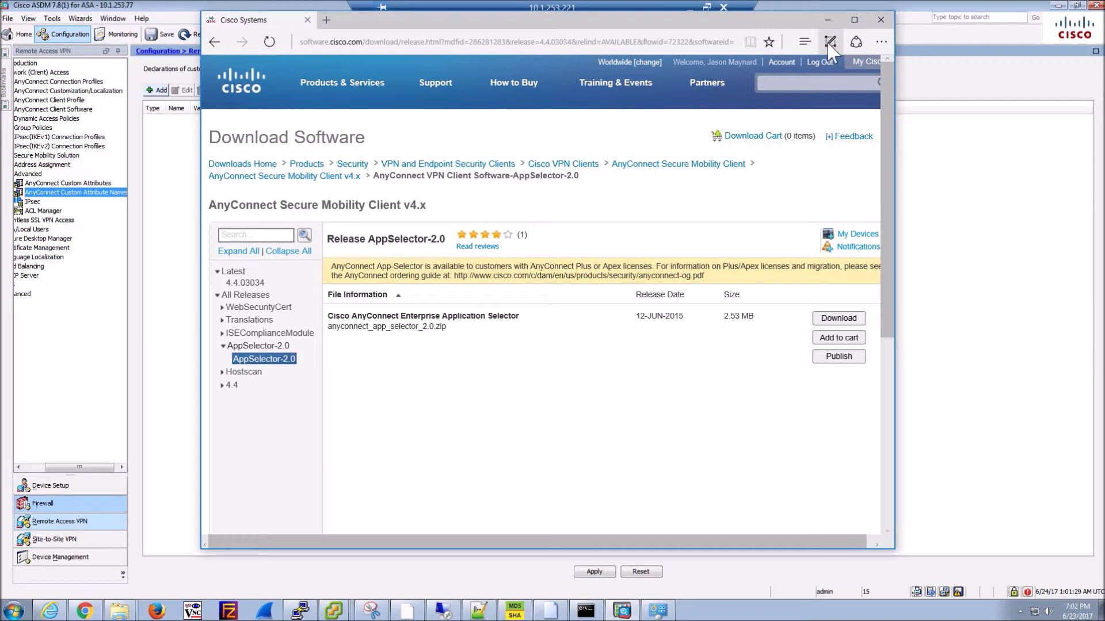
click(827, 23)
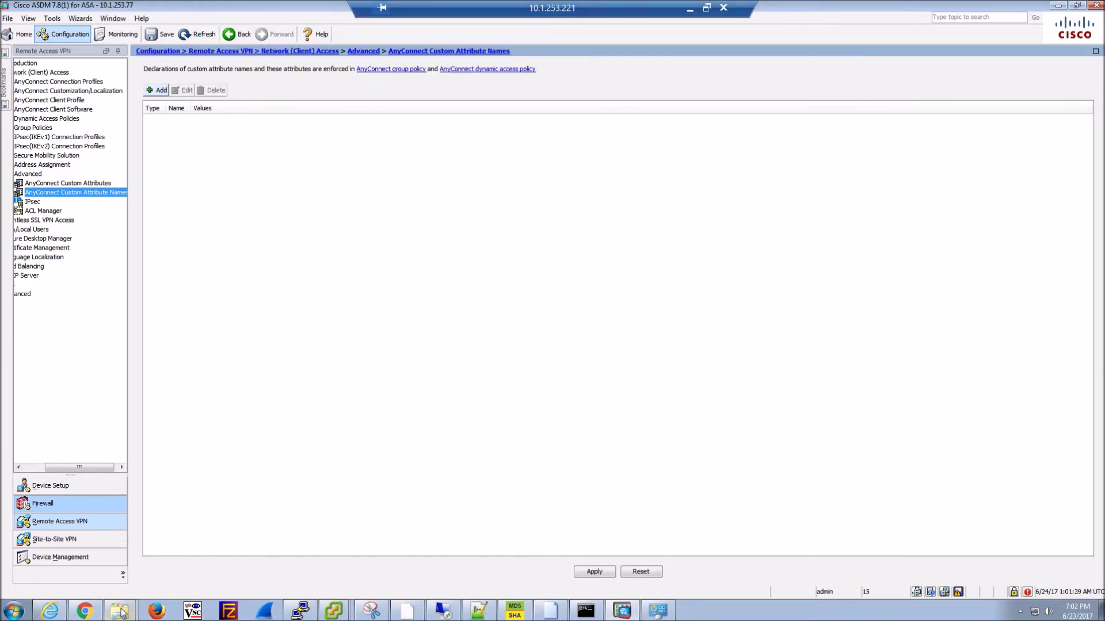
- Launch anyconnect_app_selector.jar from the ASA APP Selector folder and choose the iOS platform
mouse_move(120, 612)
click(157, 584)
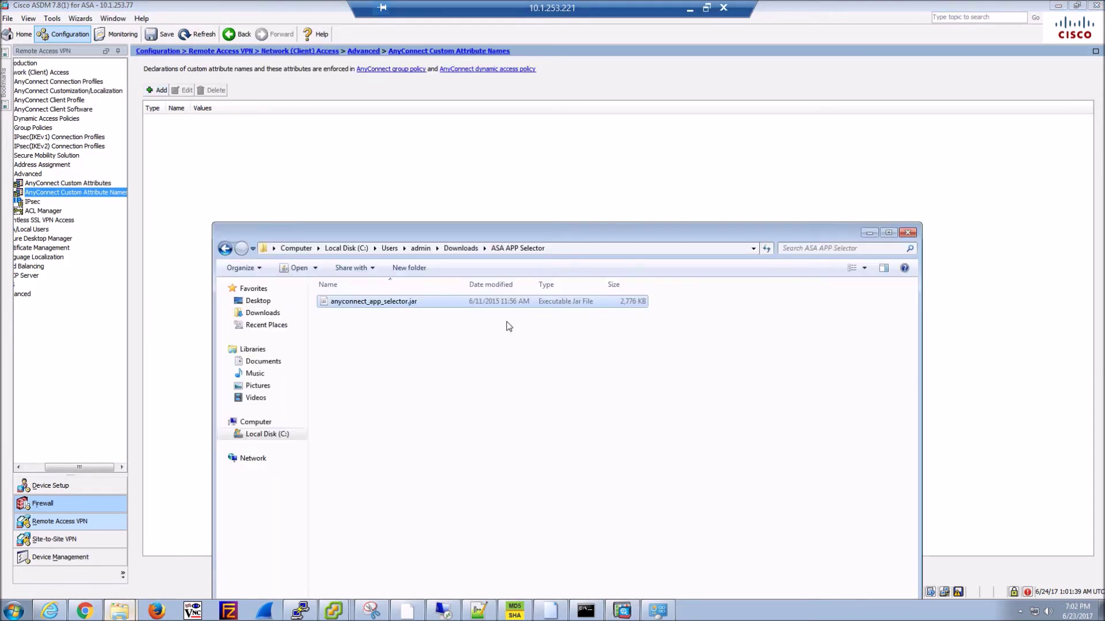
double_click(373, 302)
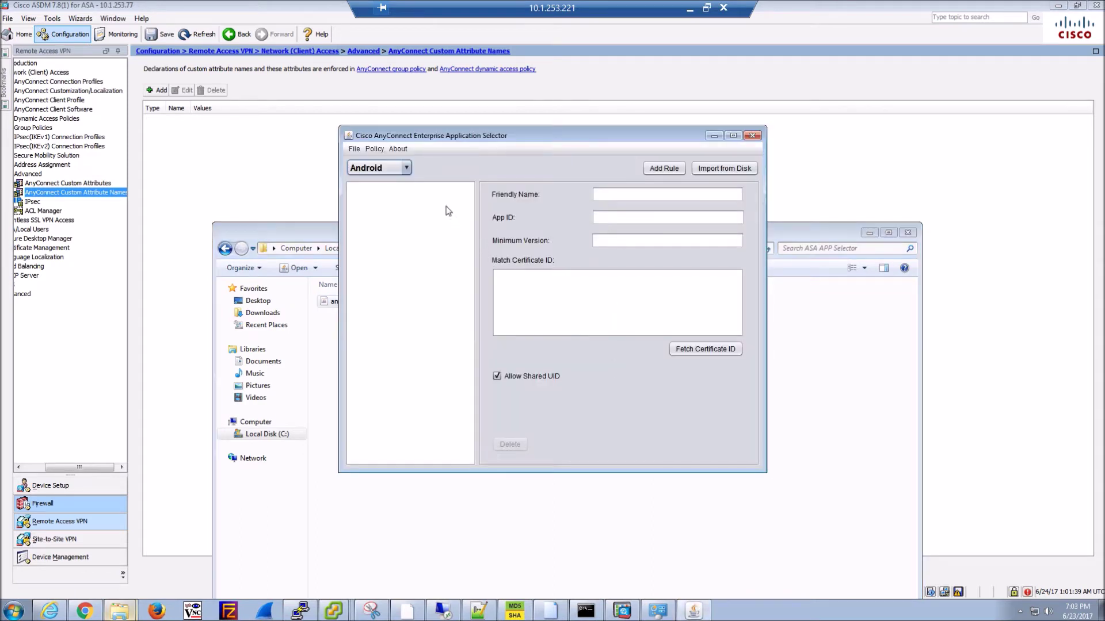
click(389, 170)
click(363, 200)
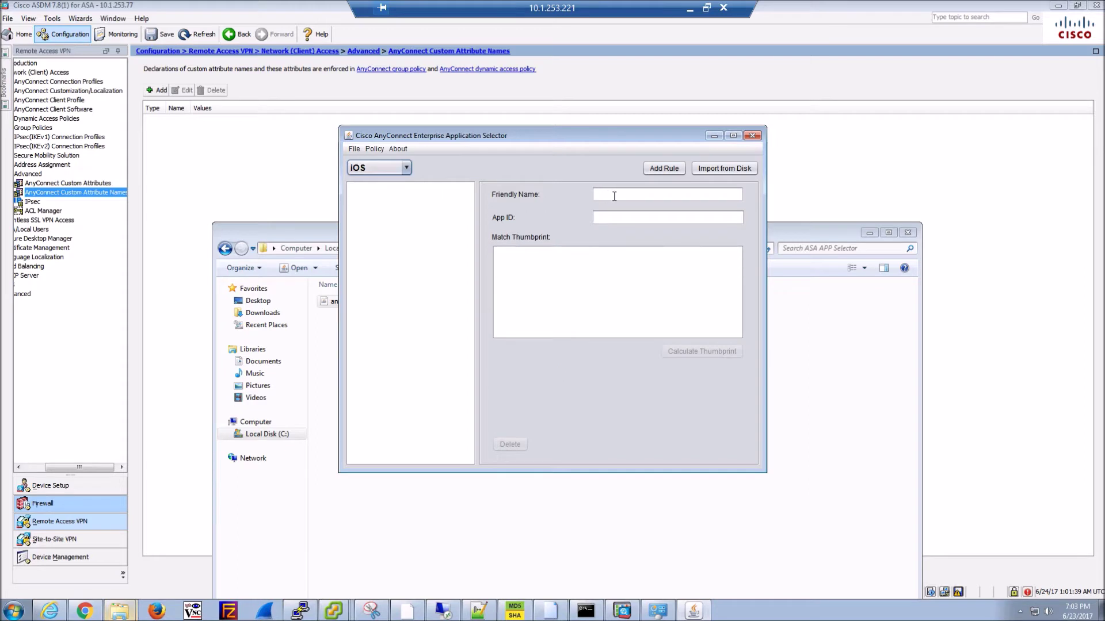
- Add rule 'iOS Wildcard' with App ID *.* and copy its encoded policy string
click(614, 196)
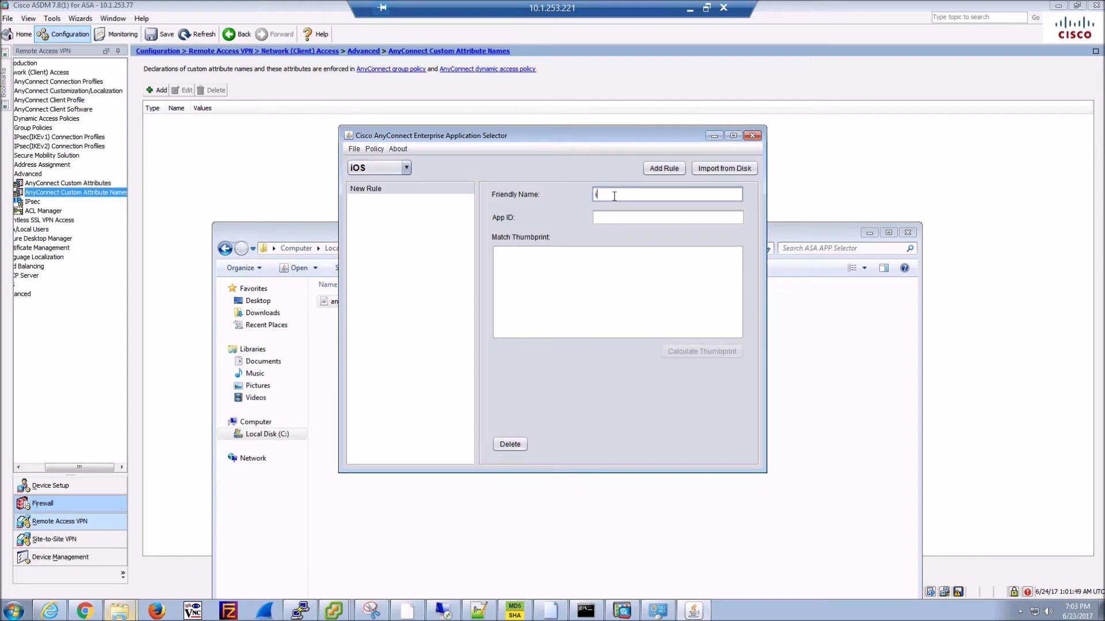
text(iOS Wildcard)
click(630, 211)
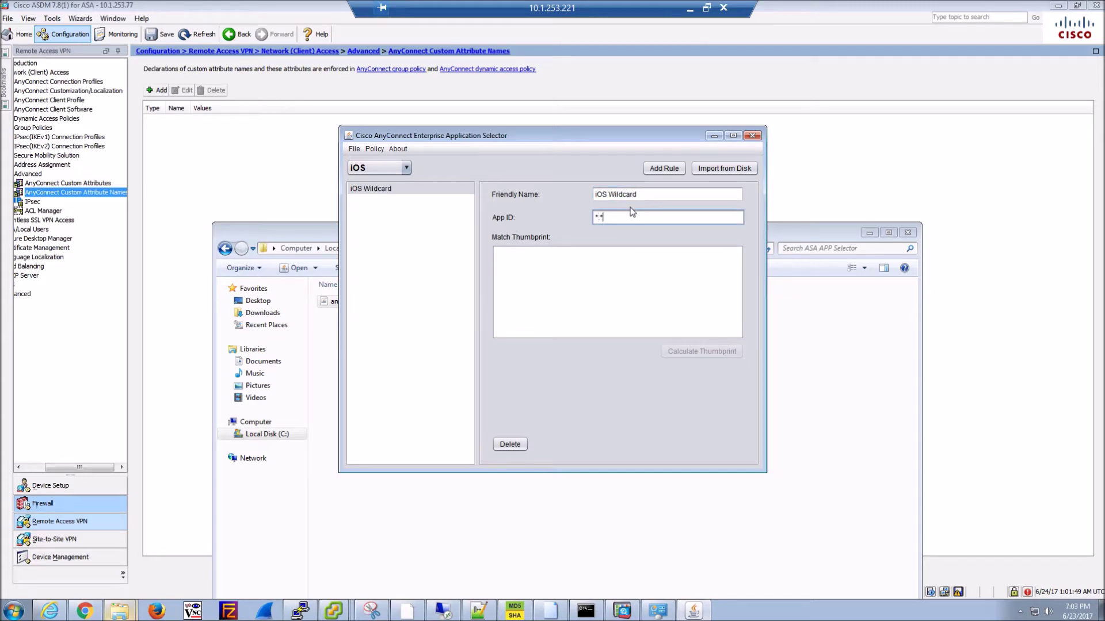
click(376, 150)
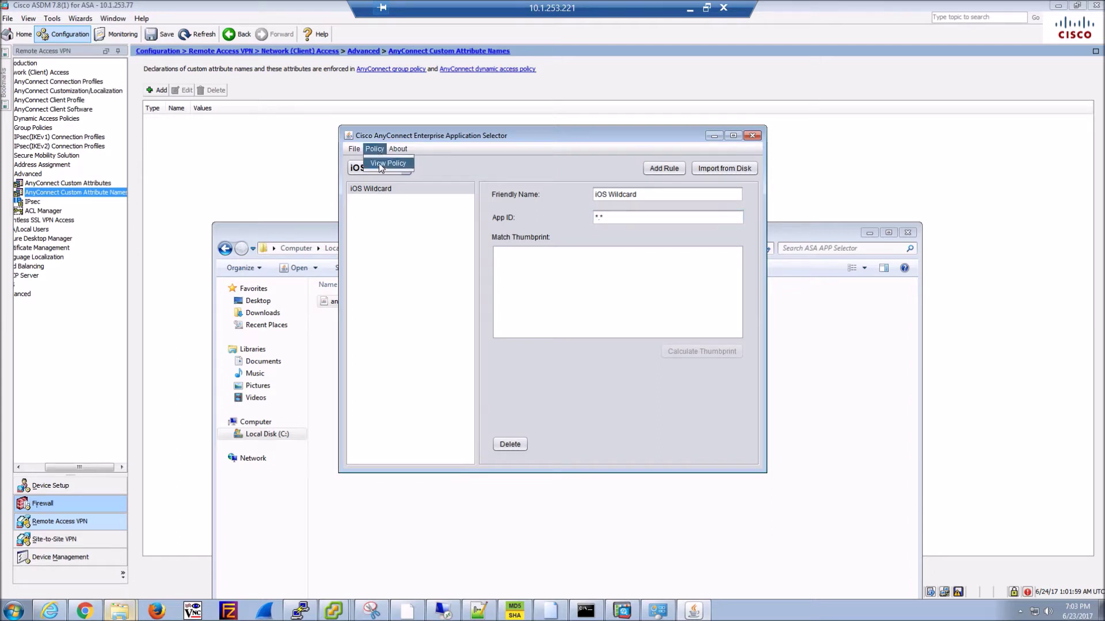
click(387, 166)
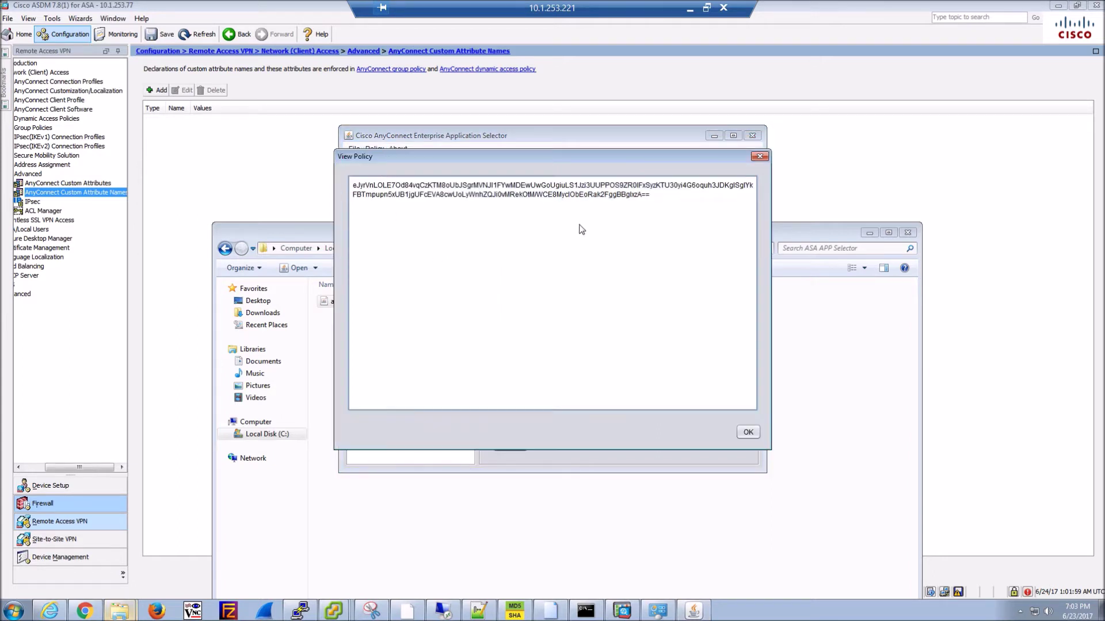
key(ctrl+a)
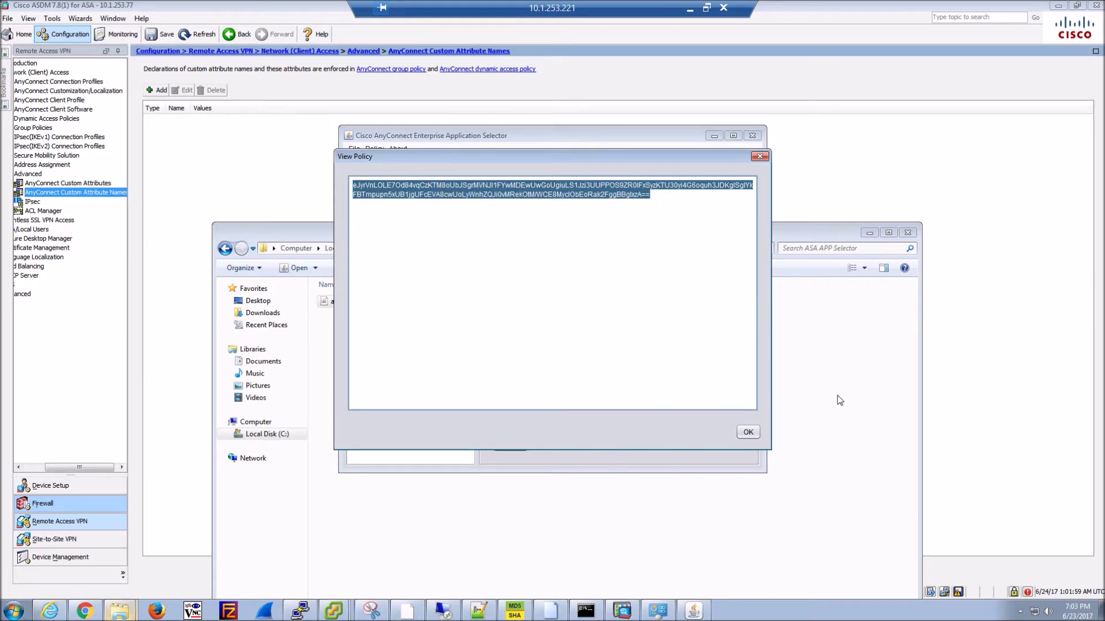
click(814, 292)
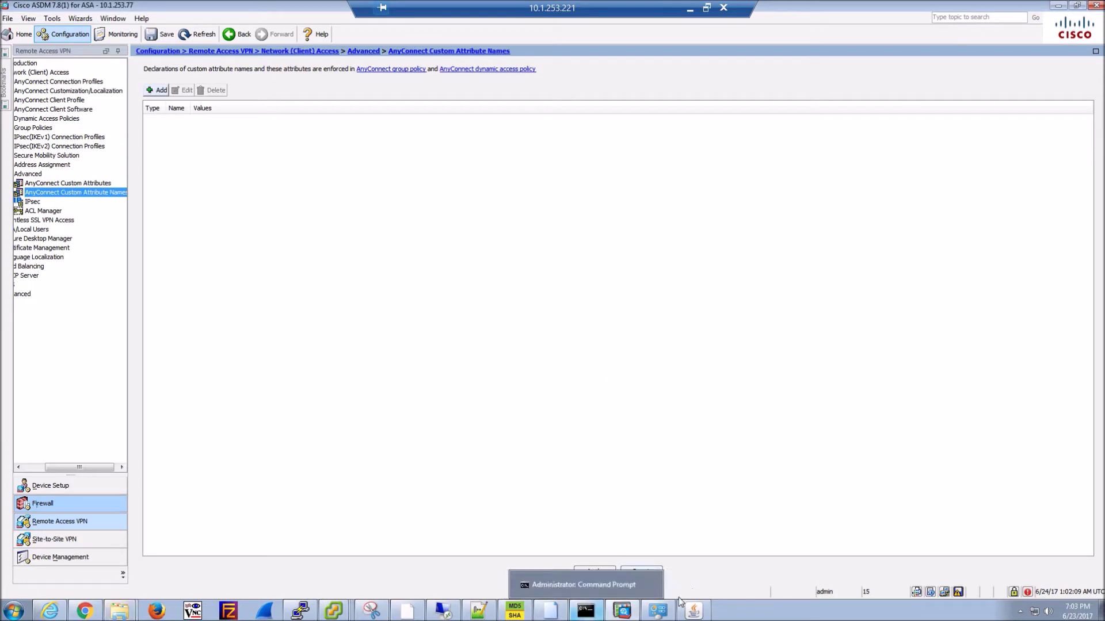
- Add perapp attribute name IOS_Wildcard with the pasted encoded policy value and apply it
mouse_move(660, 613)
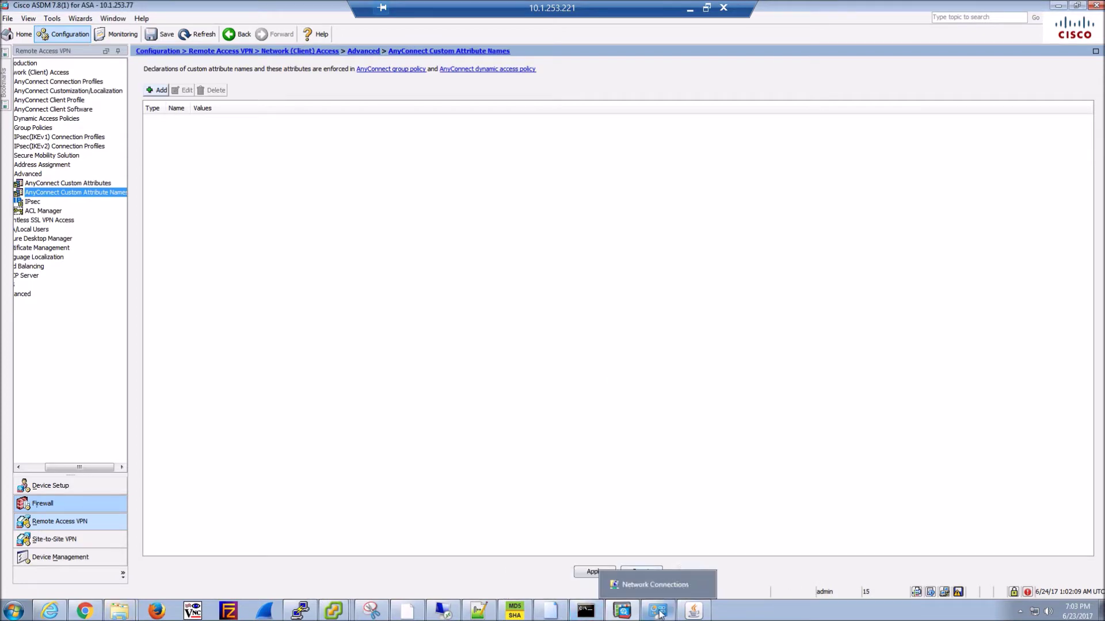
click(154, 91)
click(482, 213)
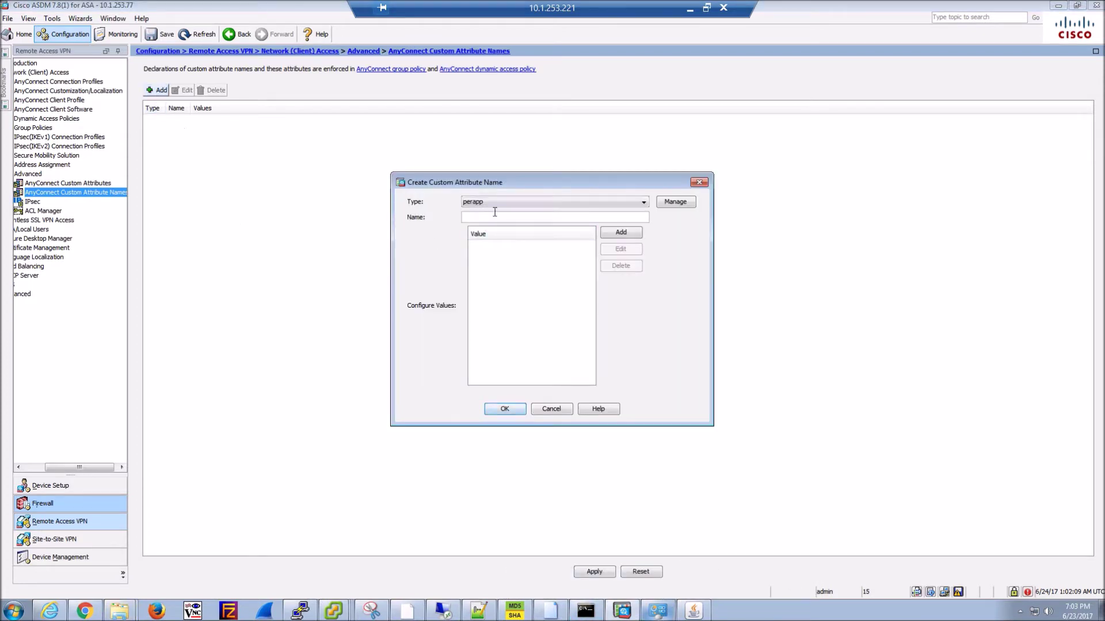
text(IOS WI)
click(621, 232)
text(eJyrVnLOLE7Od84vqCzKTM8oUbJSgrMVNJI1FYwMDEwUwGoUgiuLS1Jzi3UUPPOS9ZR0lFxSyzKTU30yi4G6oquh3JDKglSgIYkFBTmpupn5xUB1jgUFcEVA8cwUoLyWnhZQJi0vMRekOtM/WCE8MycIObEoRak2FggBBgIxzA==)
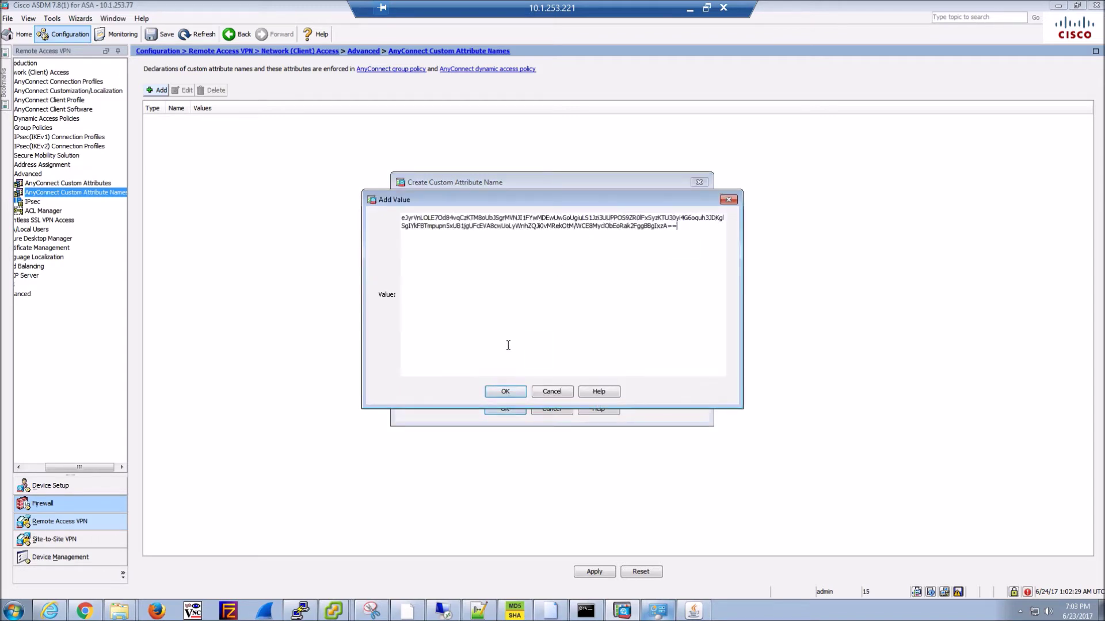
click(500, 393)
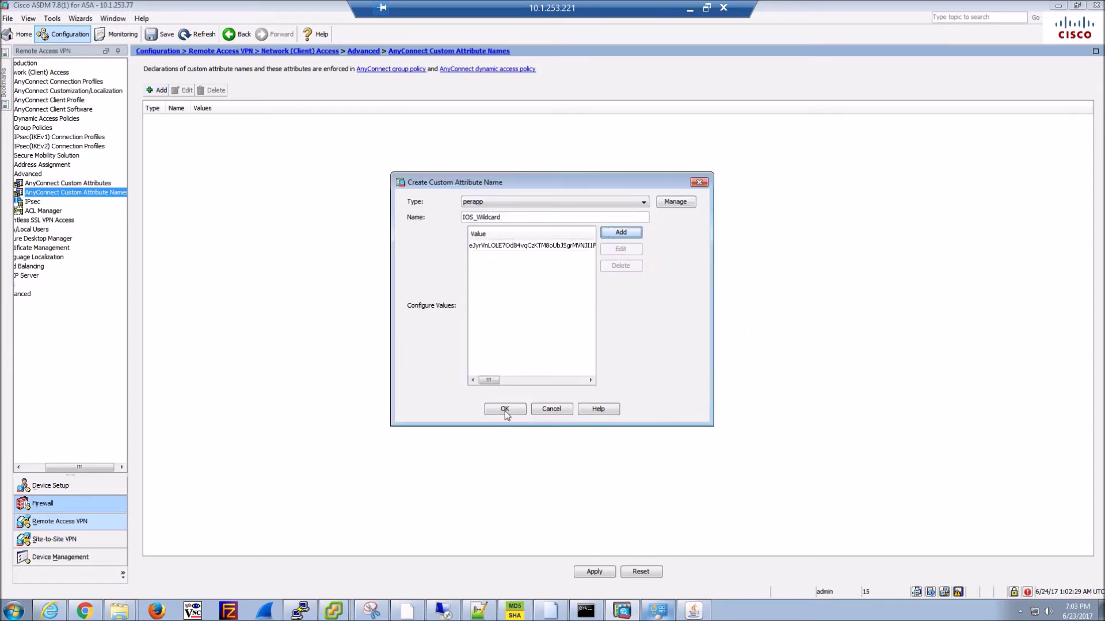
click(504, 409)
click(597, 573)
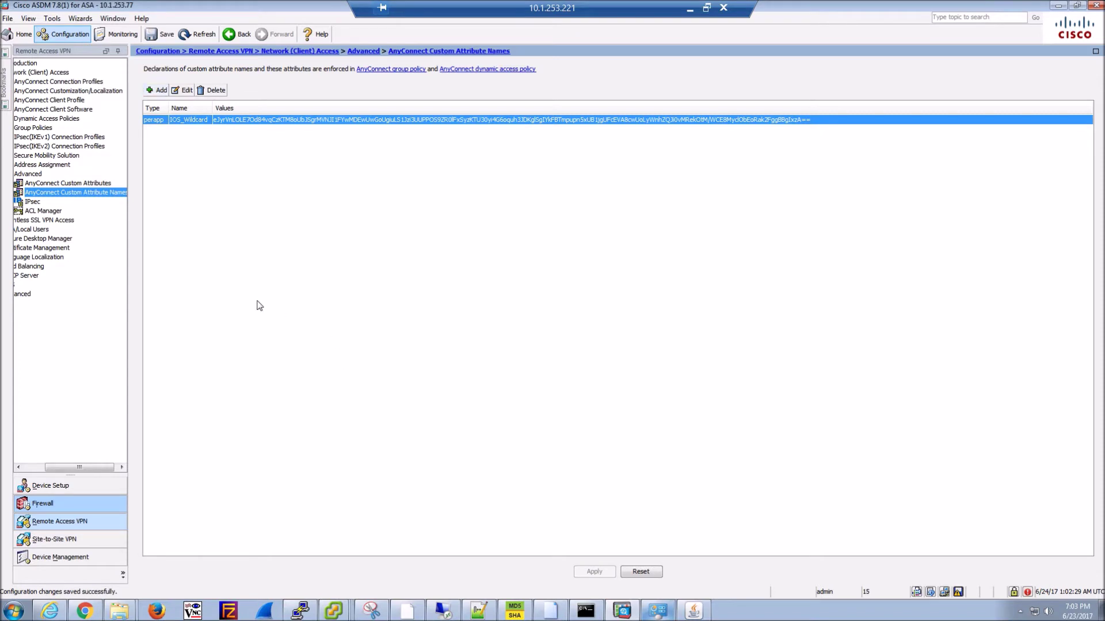
click(64, 184)
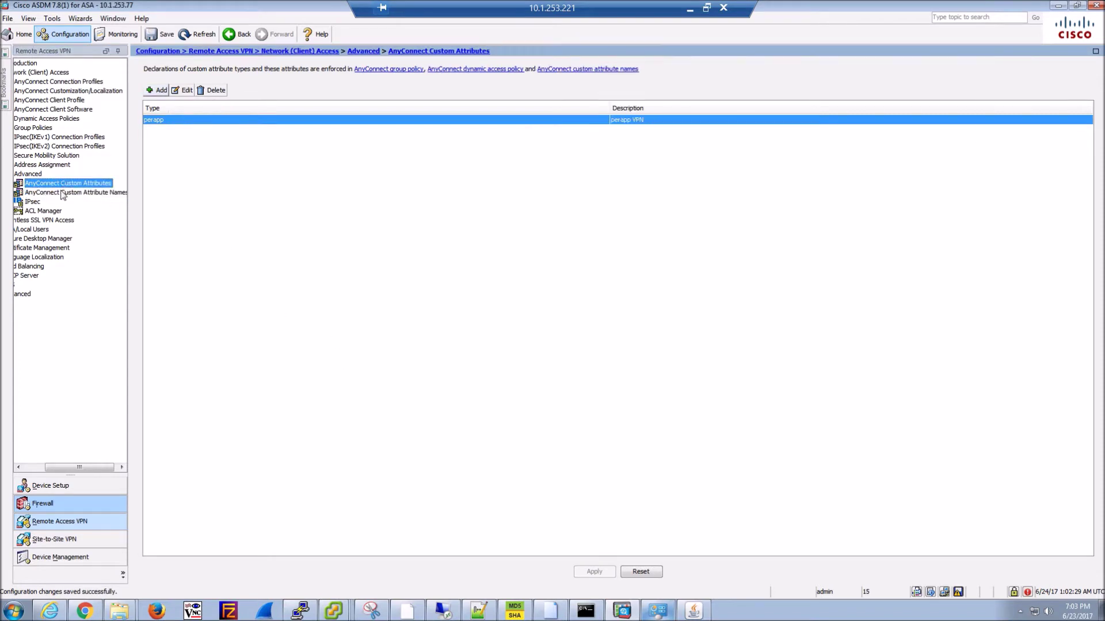
- Open GroupPolicy_TG-AC-PerAPP's Advanced > AnyConnect Client > Custom Attributes
click(63, 193)
click(41, 467)
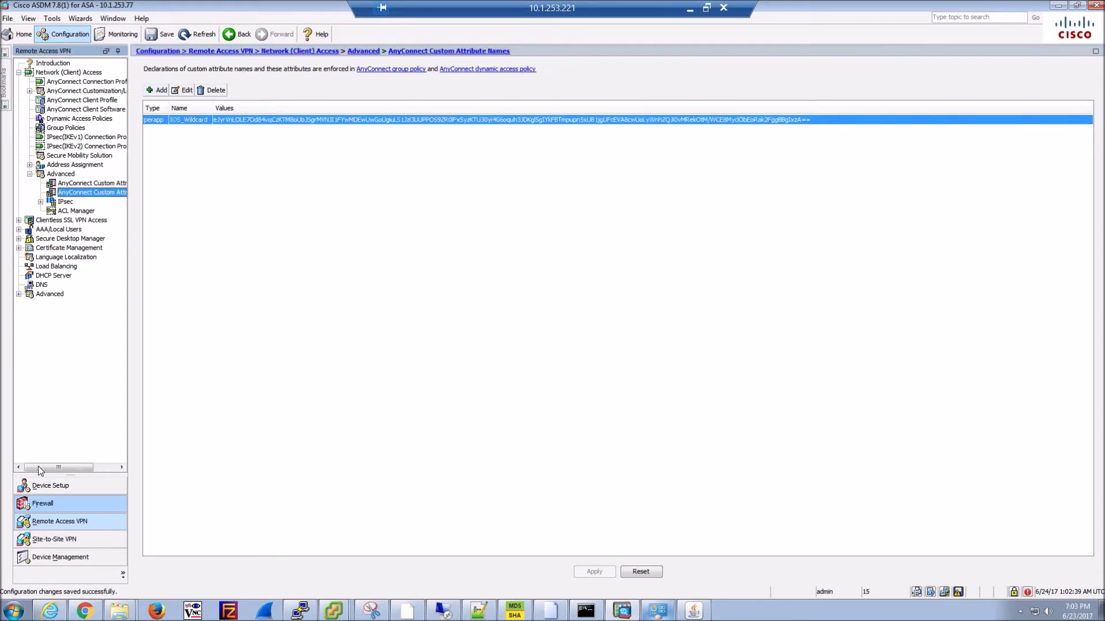
click(66, 129)
double_click(198, 138)
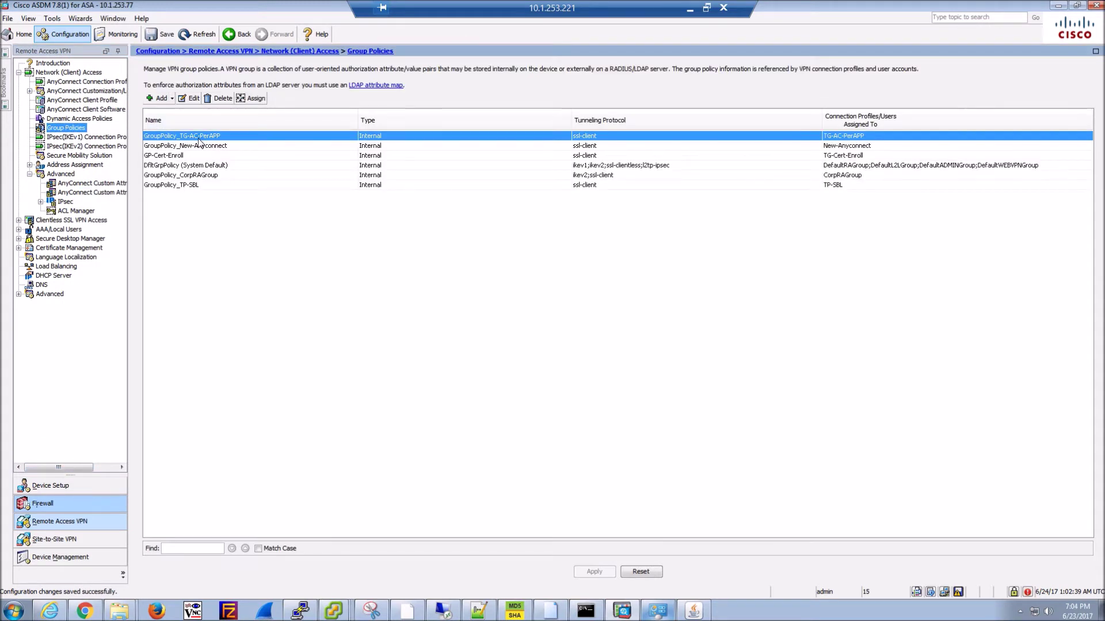
click(195, 129)
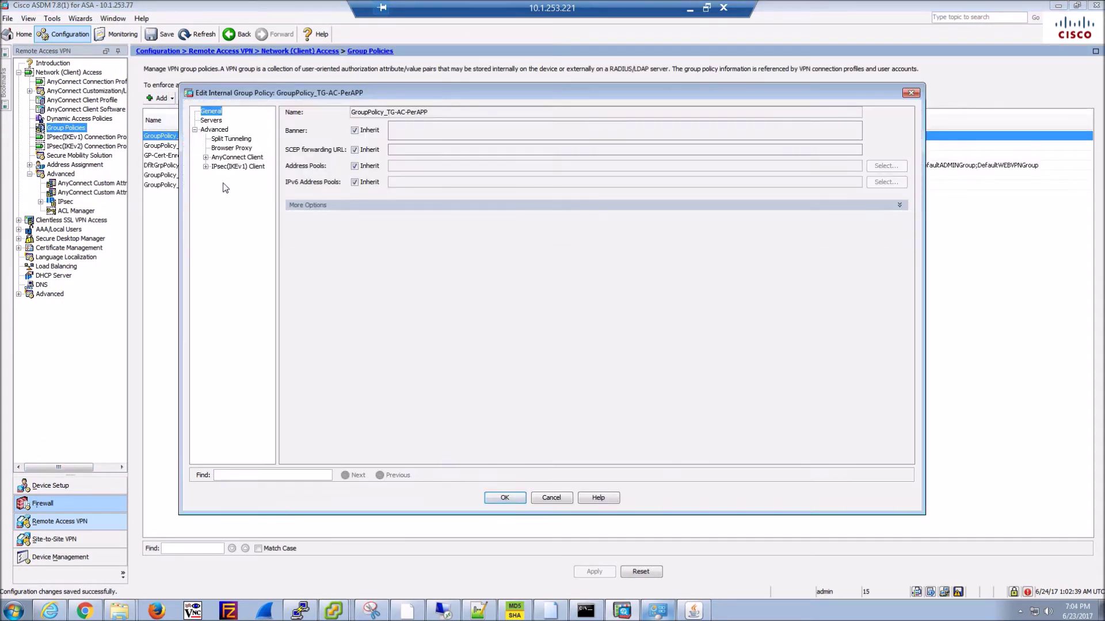
click(205, 157)
click(237, 213)
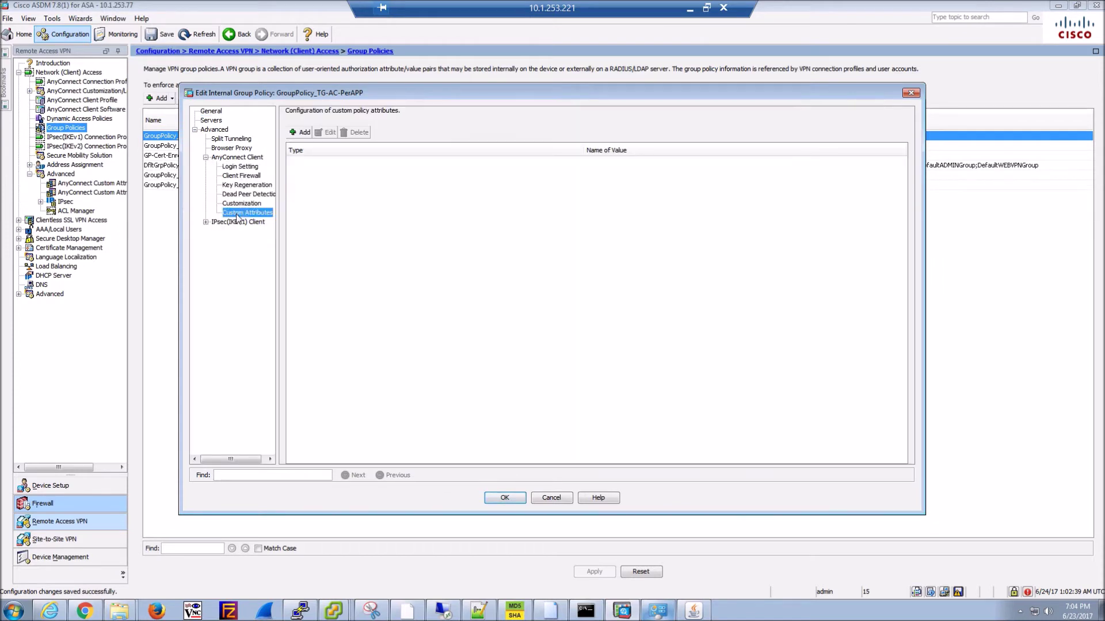
- Add the perapp attribute with value IOS_Wildcard to the group policy and apply
click(300, 133)
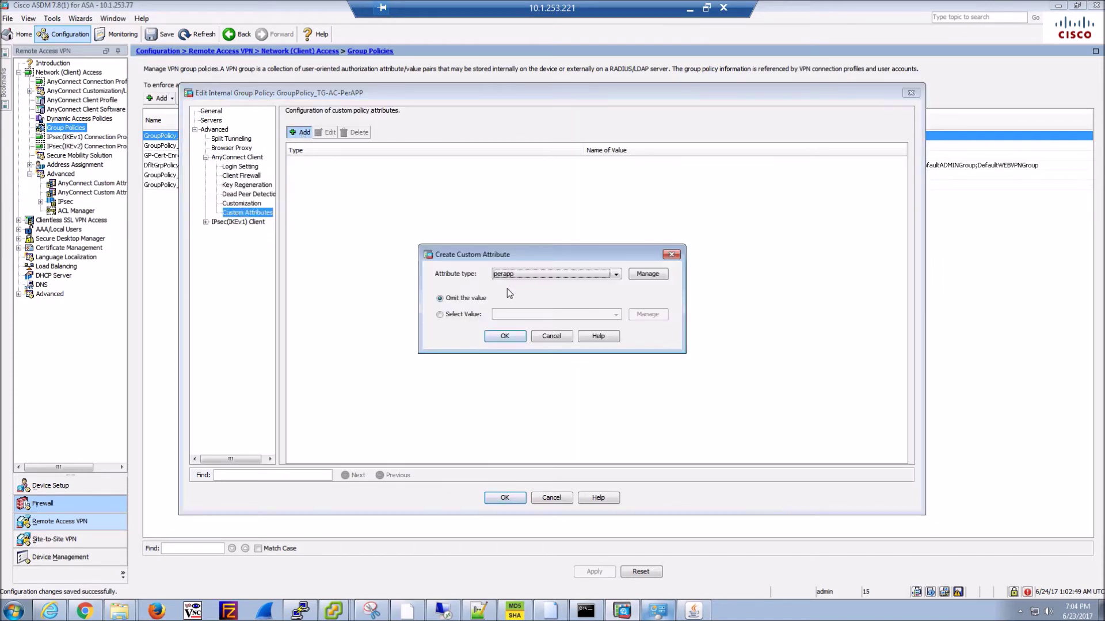
click(476, 315)
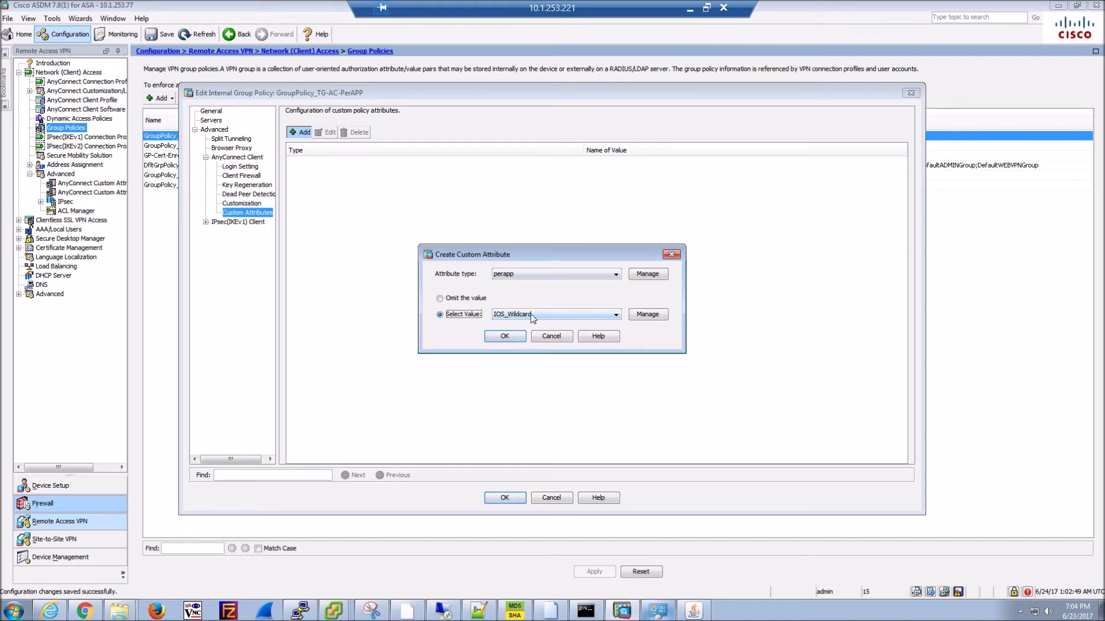
click(505, 337)
click(505, 497)
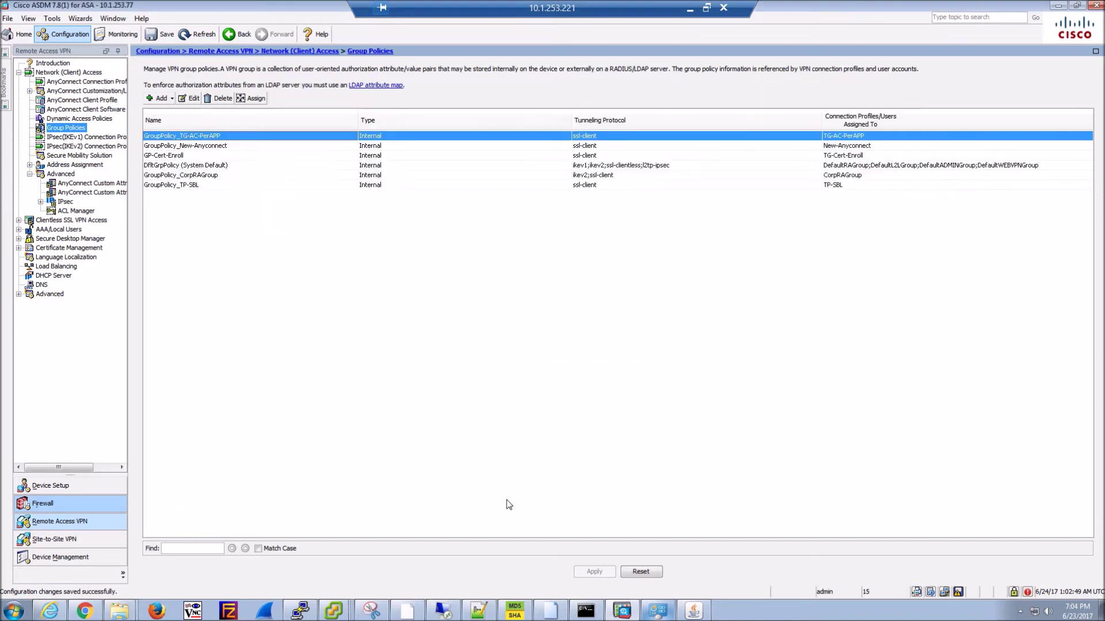
click(594, 571)
click(79, 119)
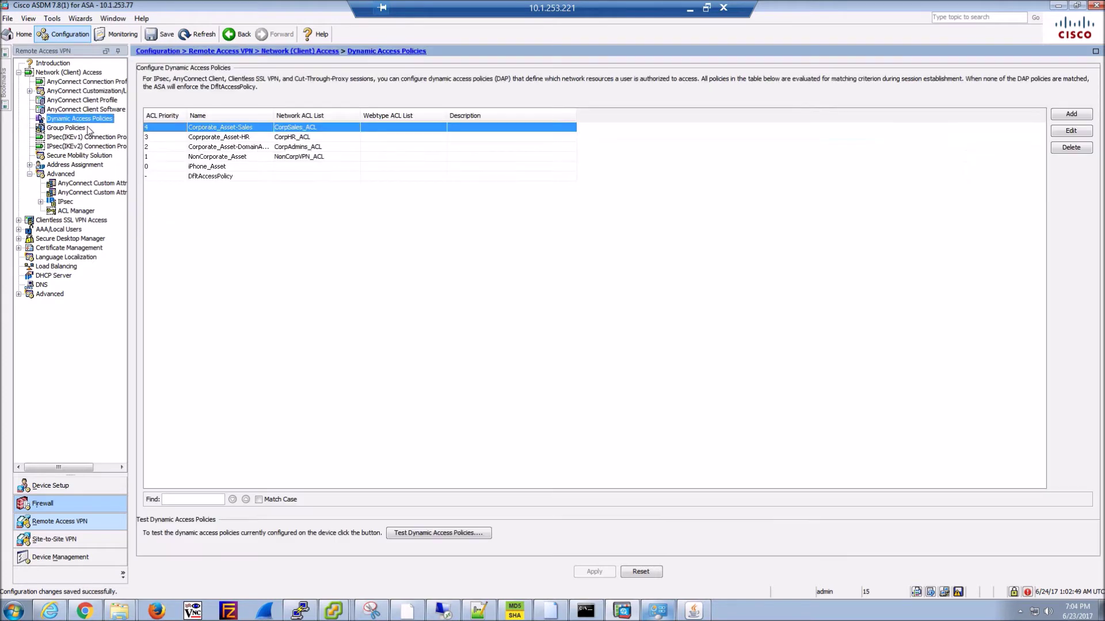
- Create dynamic access policy PerAppVPN-IOS and add an AnyConnect endpoint attribute
click(1062, 114)
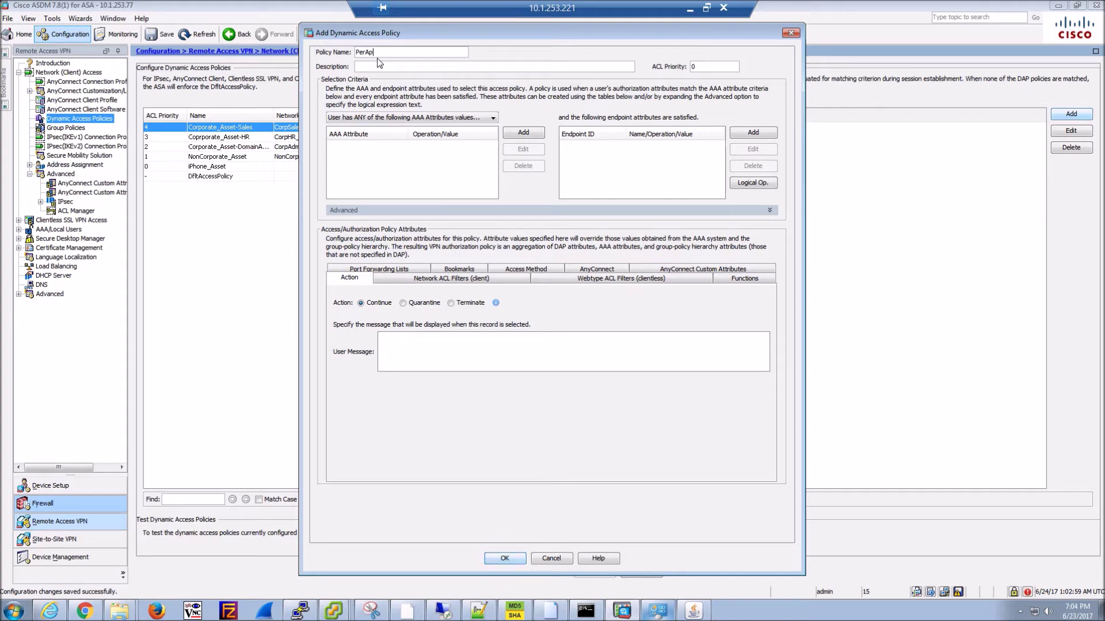
text(PerAppVPN-IOS)
click(752, 133)
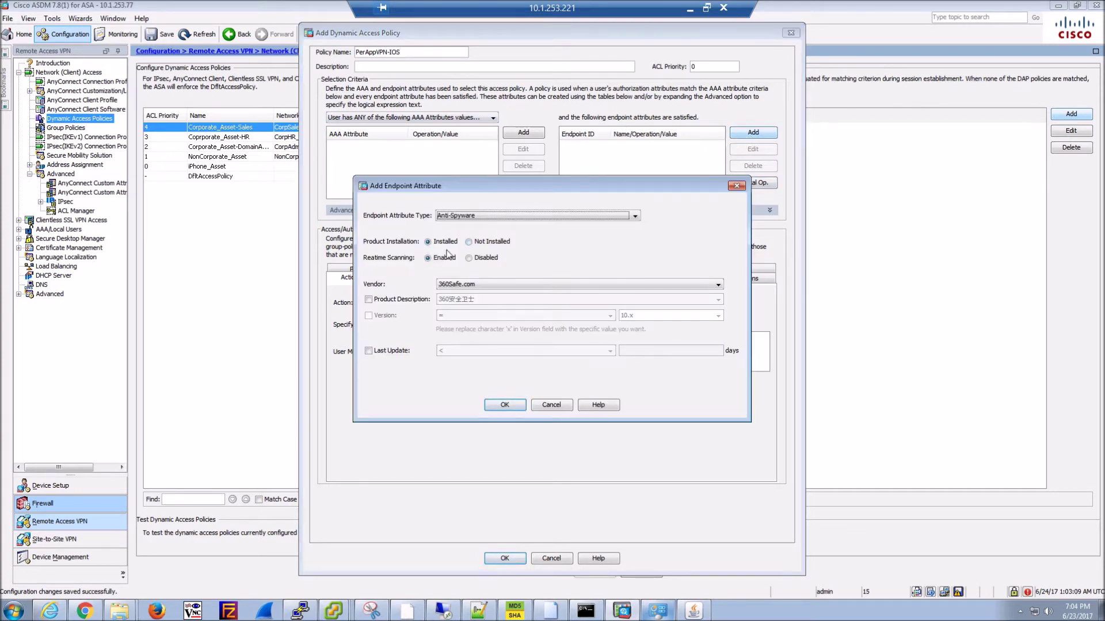
click(460, 218)
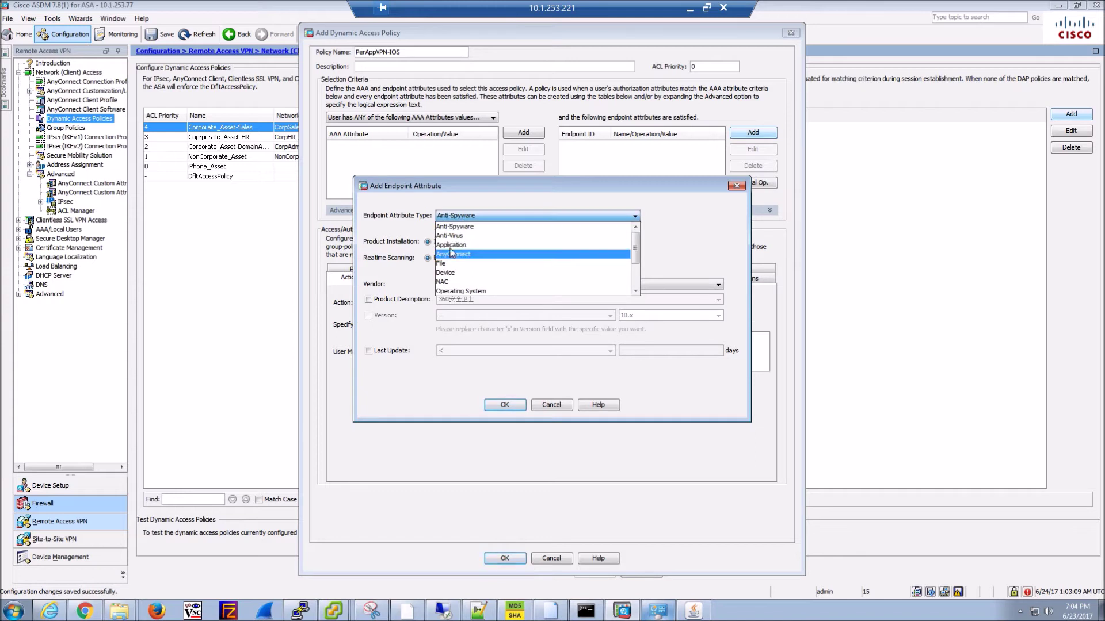
click(452, 254)
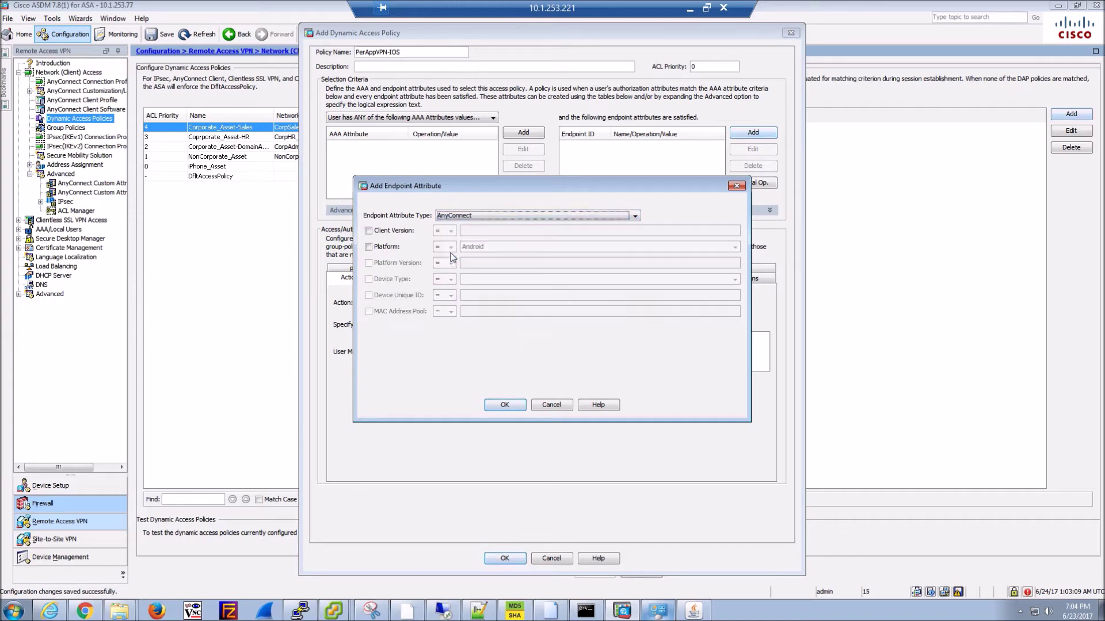
- Match platform Apple iOS with platform version greater than or equal to 9.3.1
click(376, 247)
click(476, 253)
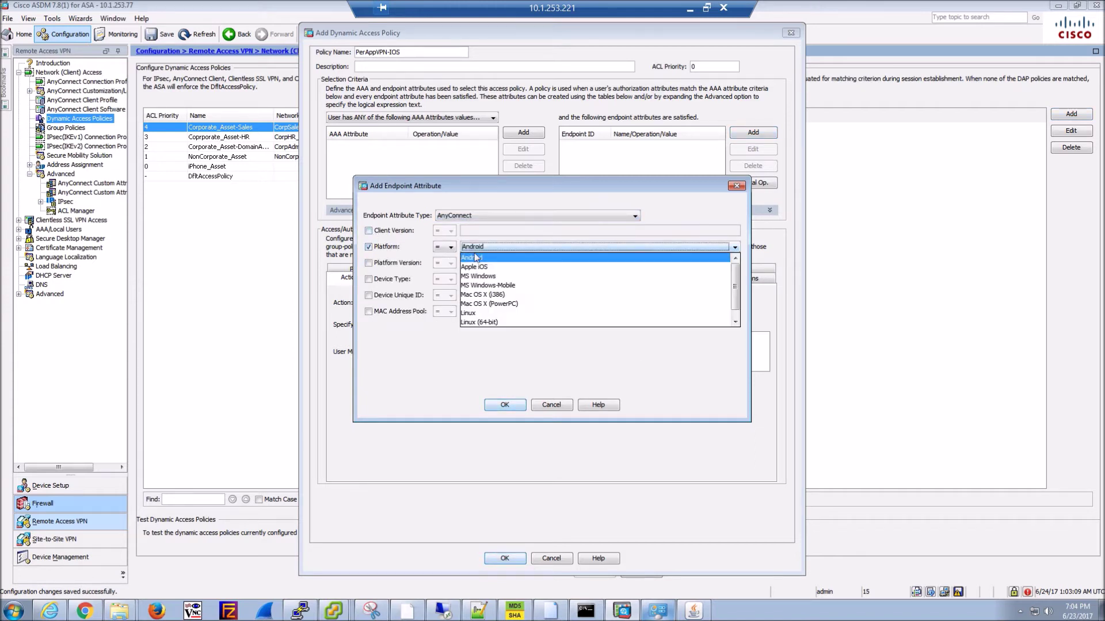
click(474, 268)
click(369, 262)
click(450, 264)
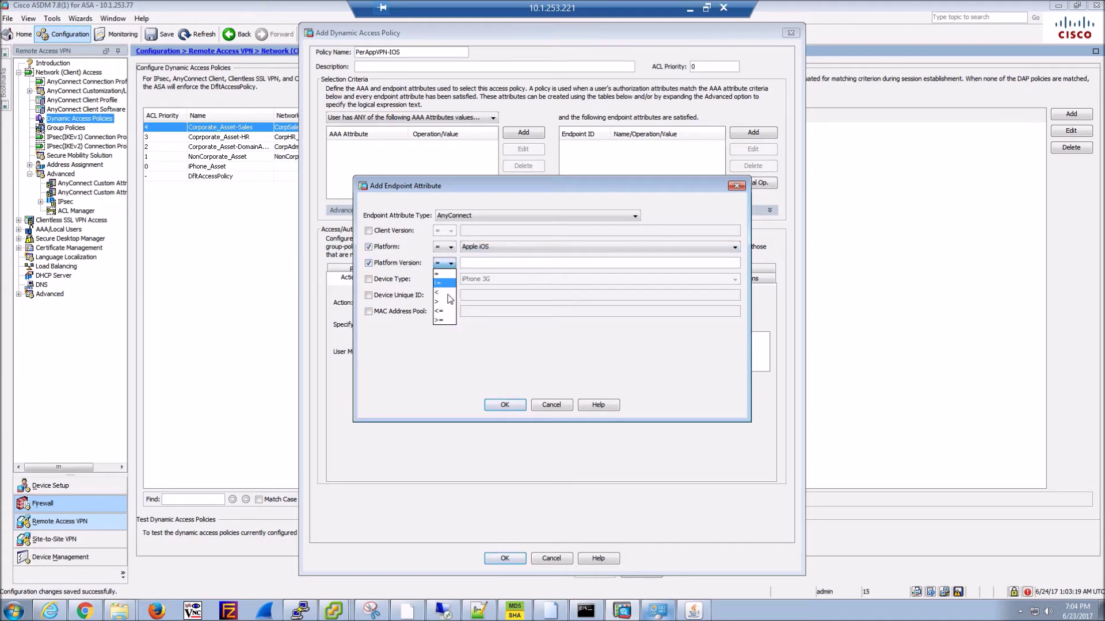
click(439, 319)
click(477, 262)
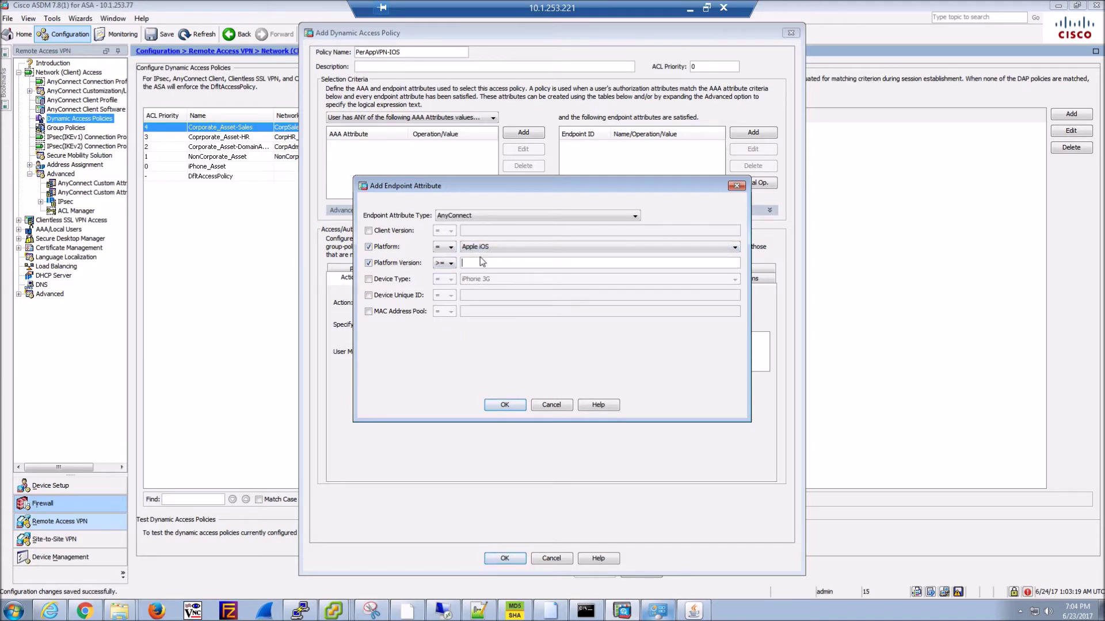
text(9.3.1)
click(495, 405)
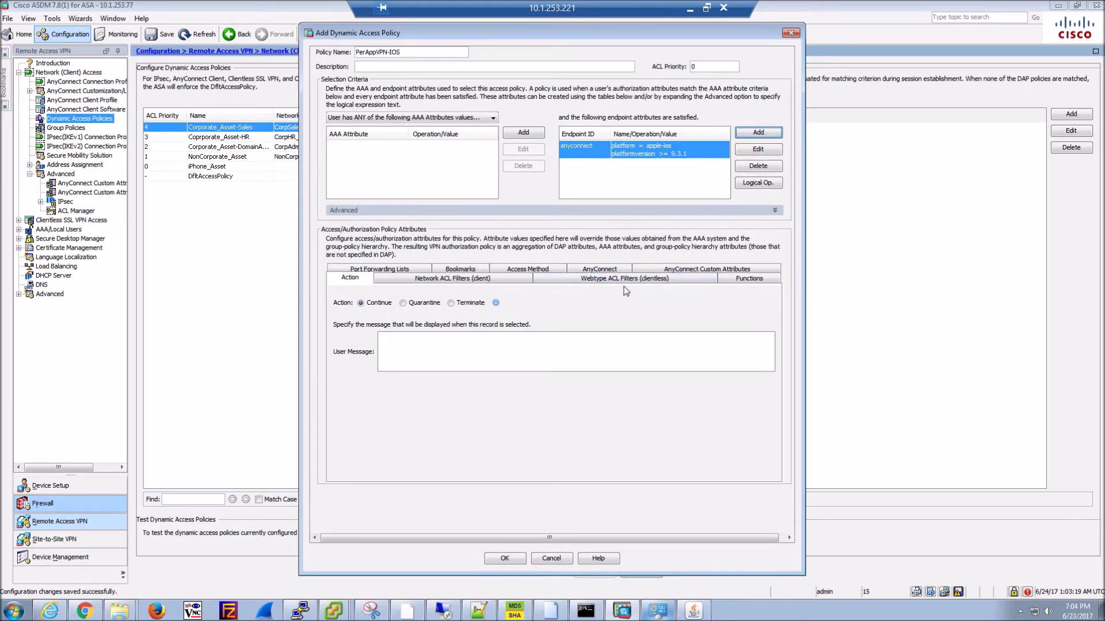
- Give PerAppVPN-IOS the custom attribute perapp = IOS_Wildcard, confirm it, and save to flash
click(674, 270)
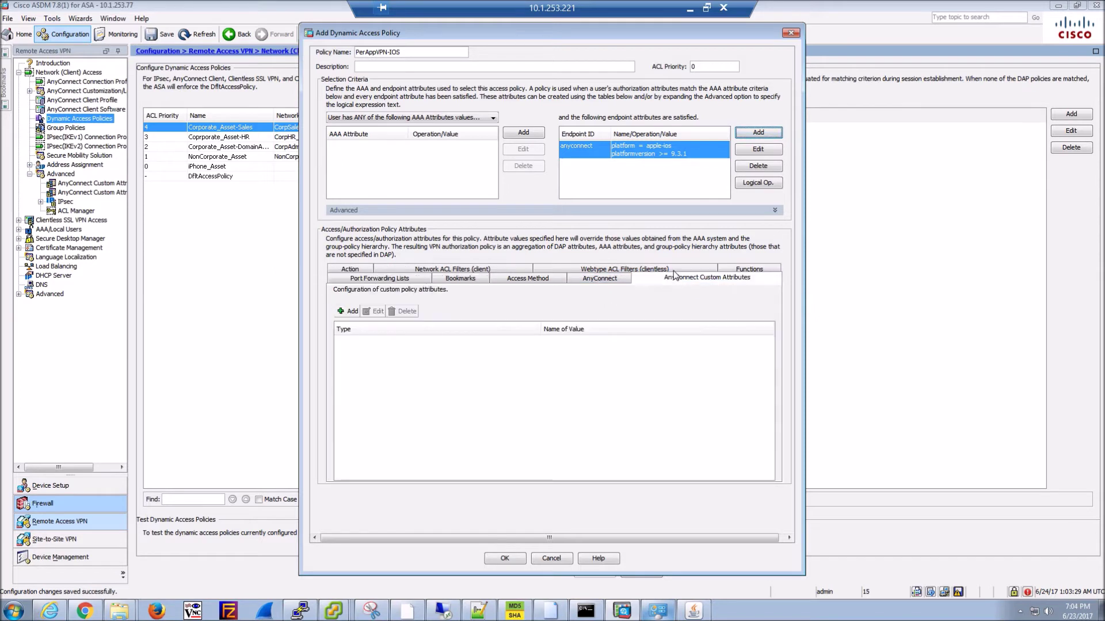
click(349, 311)
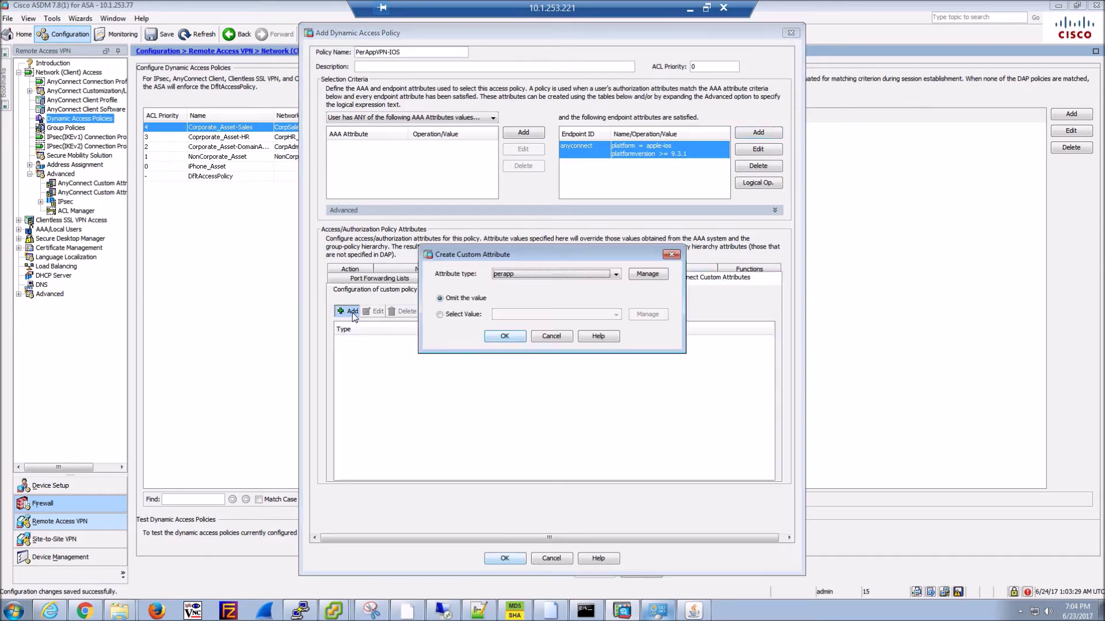
click(525, 275)
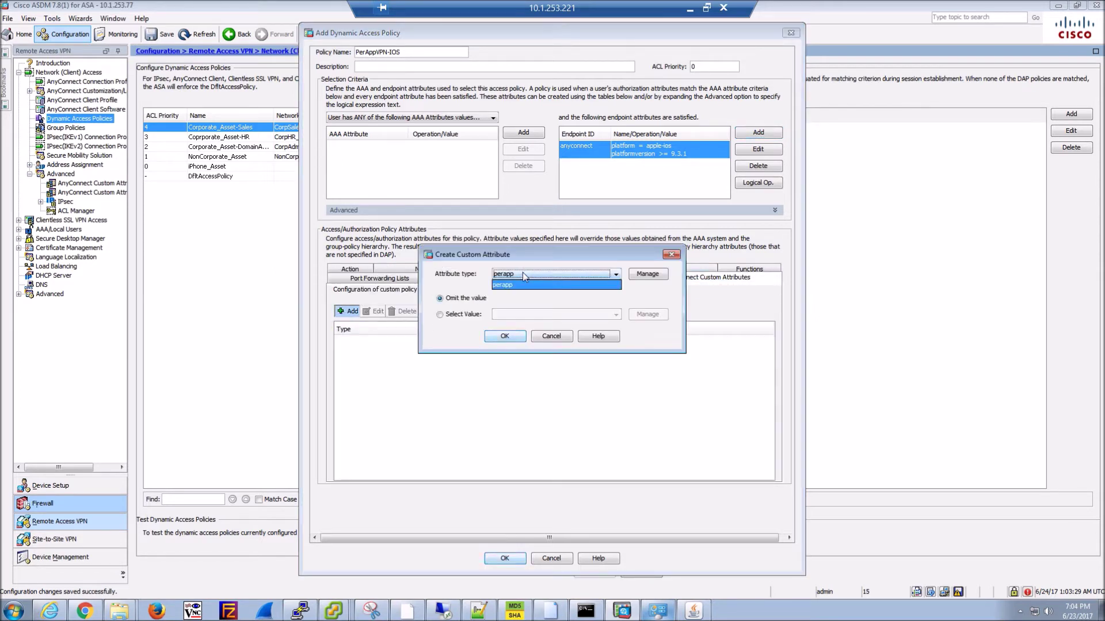
click(463, 314)
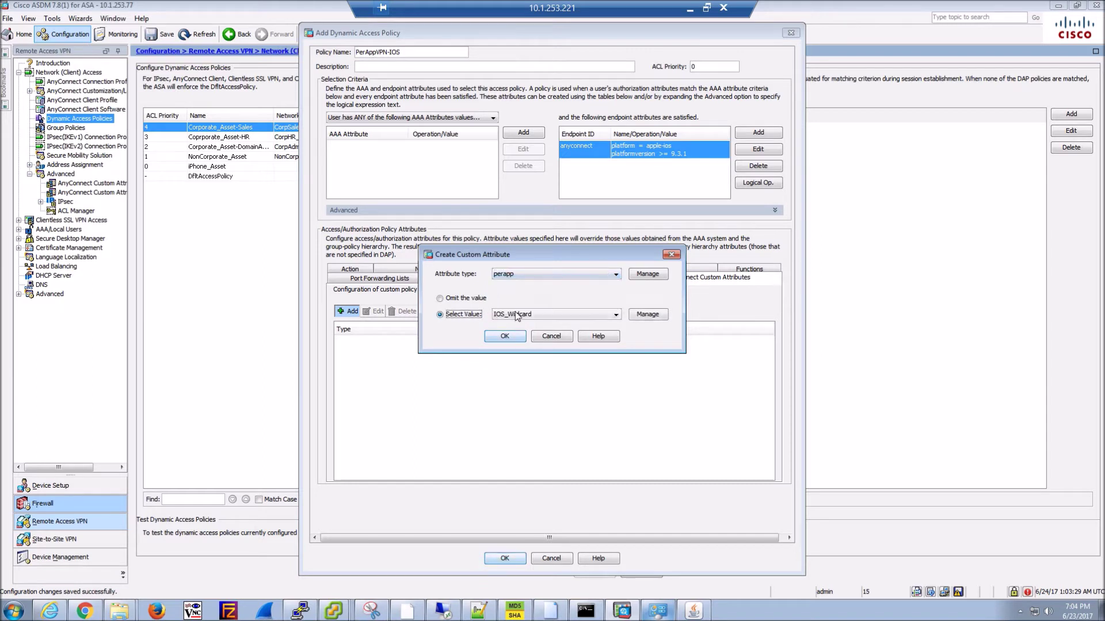
click(516, 315)
click(512, 326)
click(504, 336)
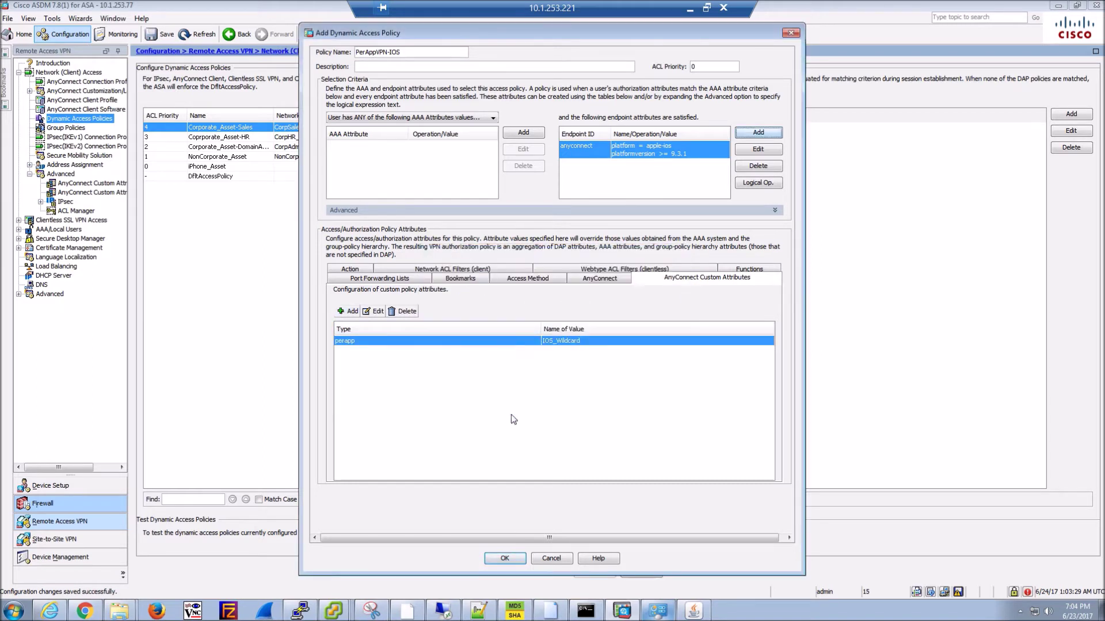
click(512, 557)
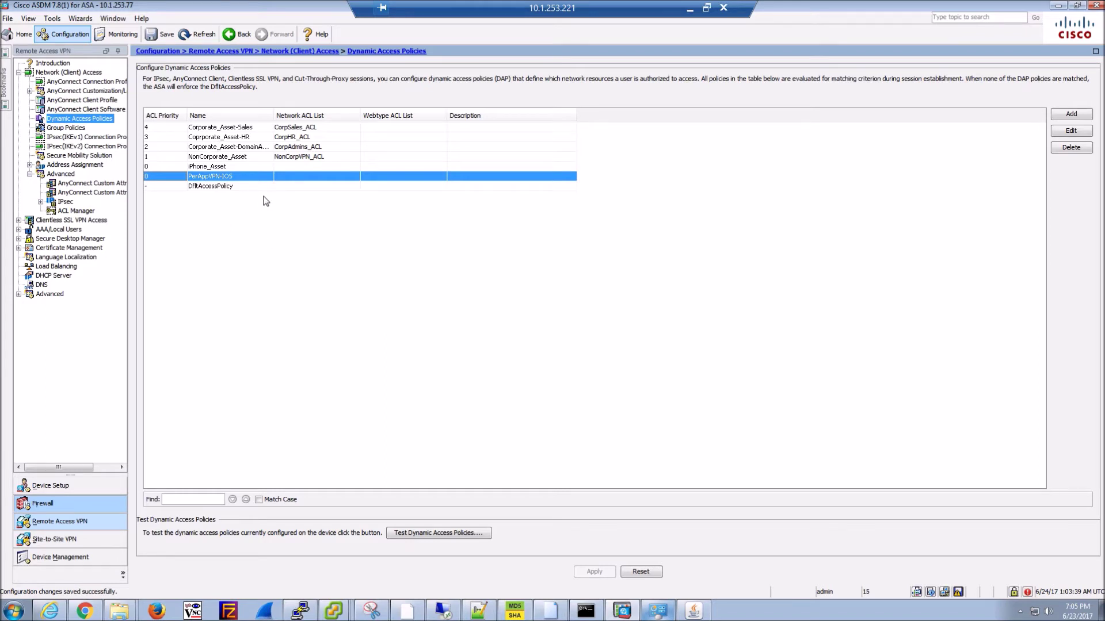
click(161, 34)
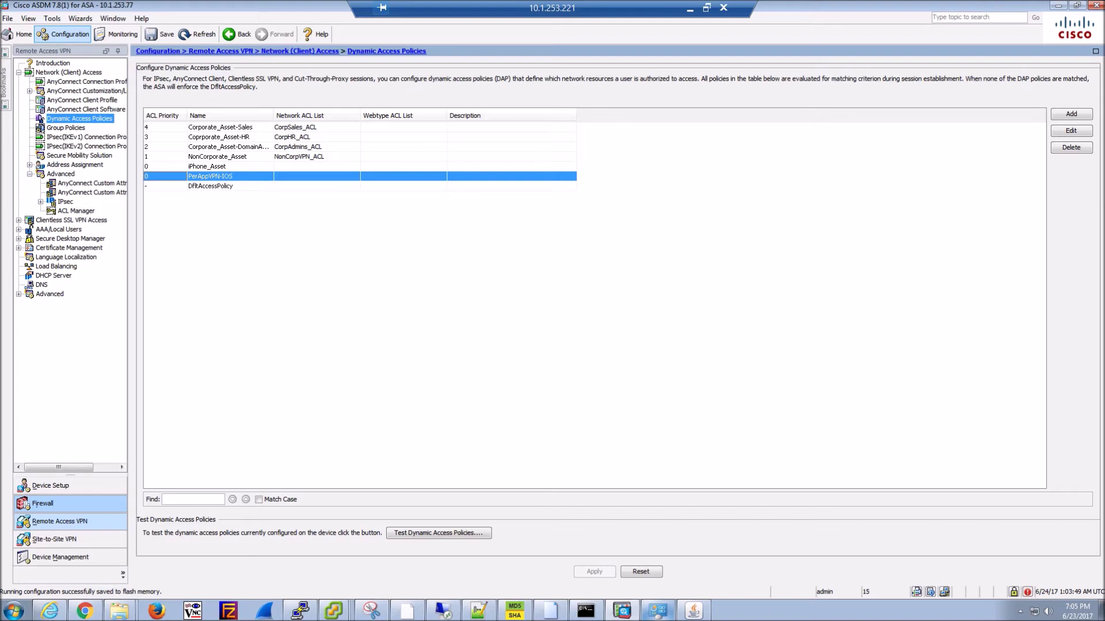
- In maximized Chrome, replace the Windows devices tag with IT-Staff and save the profile
key(alt+Tab)
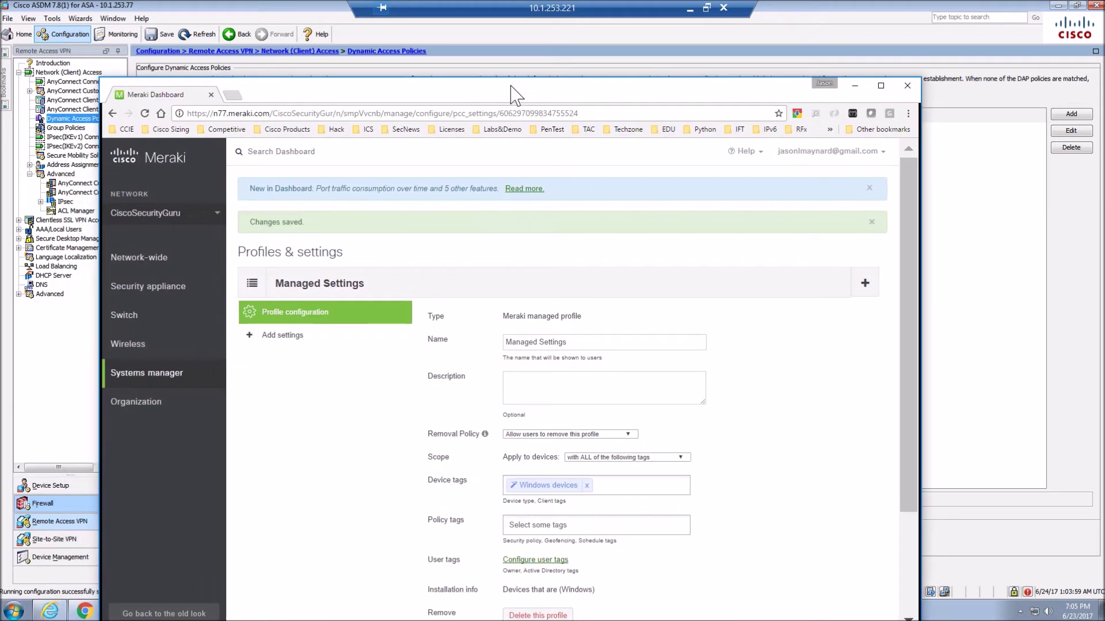
double_click(510, 92)
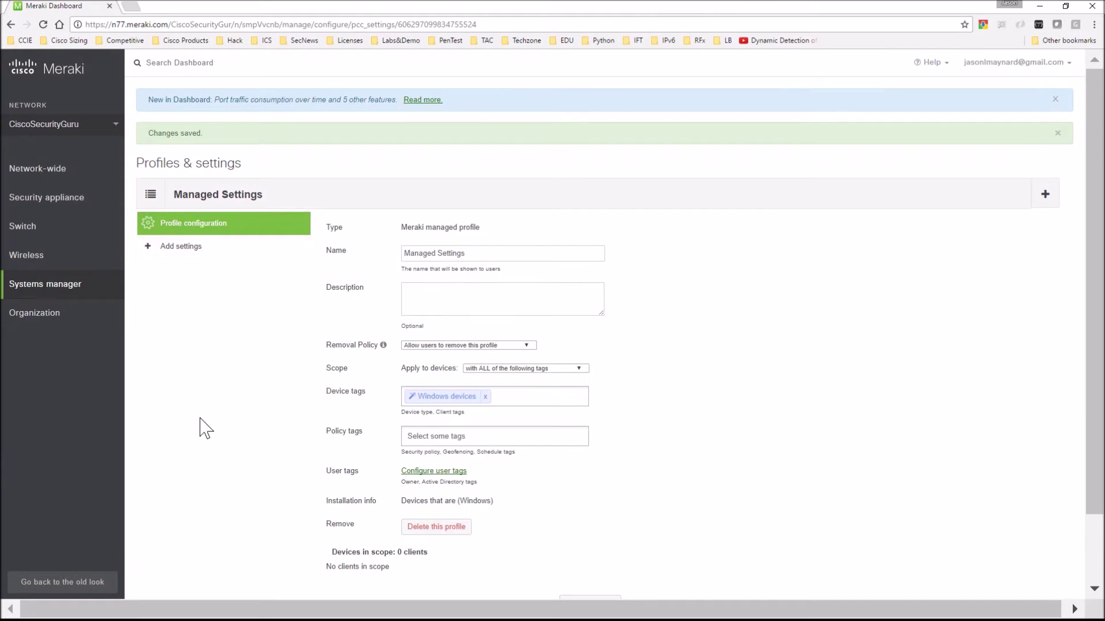
mouse_move(39, 283)
click(486, 397)
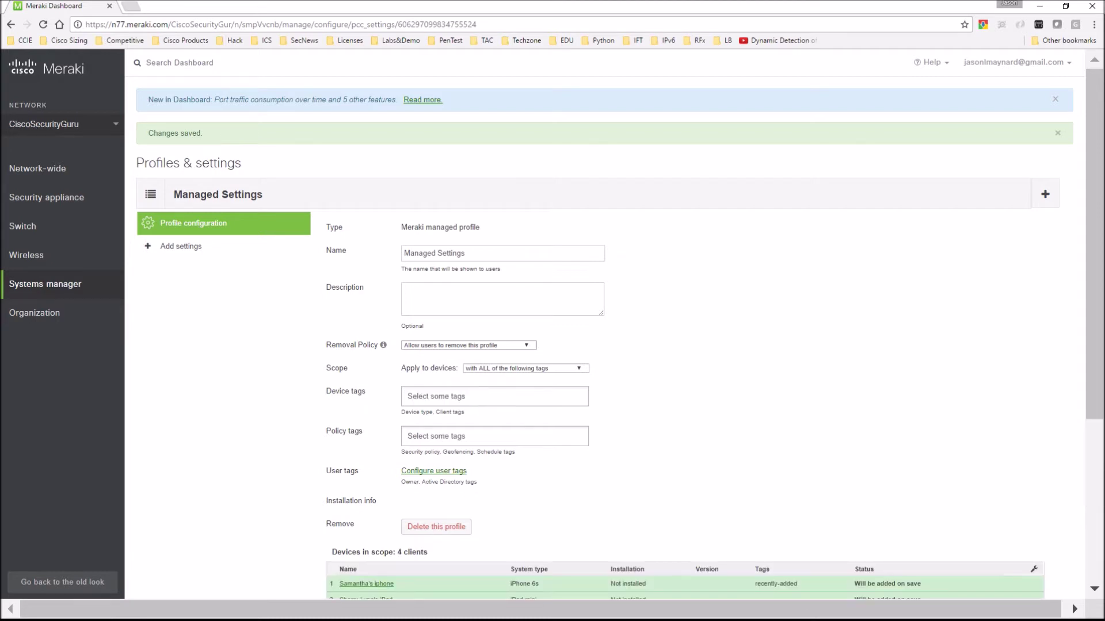
click(437, 397)
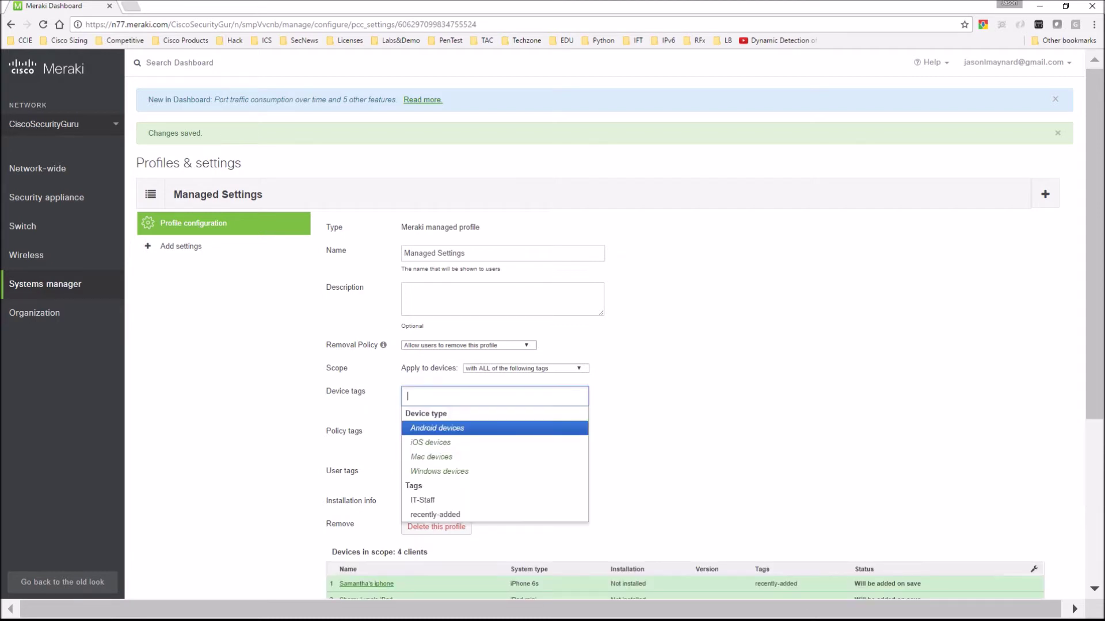
click(423, 500)
click(647, 396)
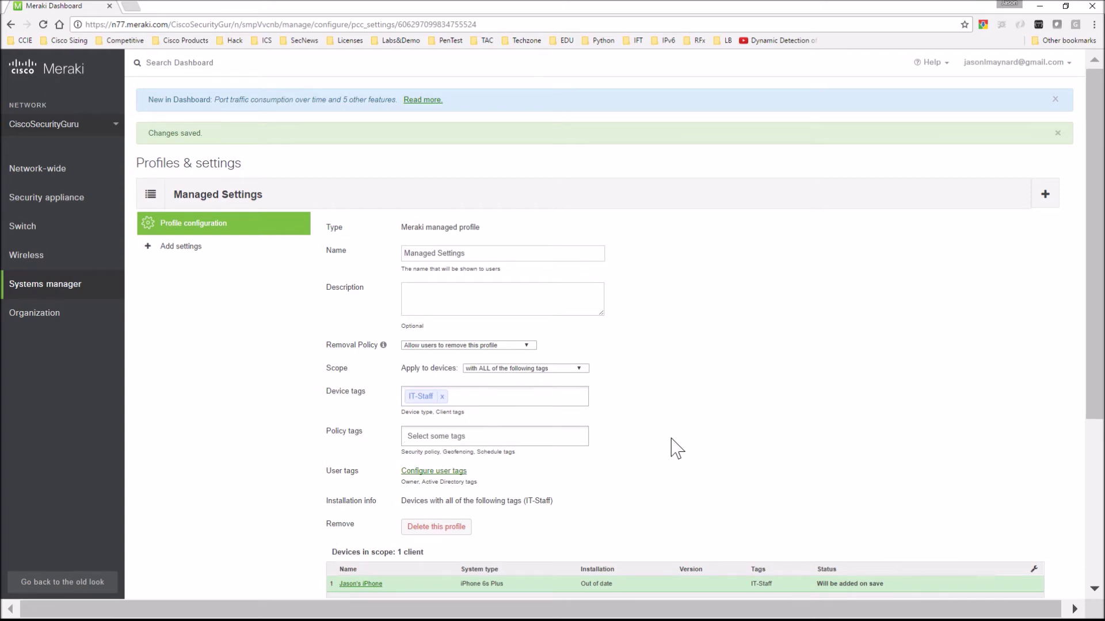
scroll(673, 449, down, 1)
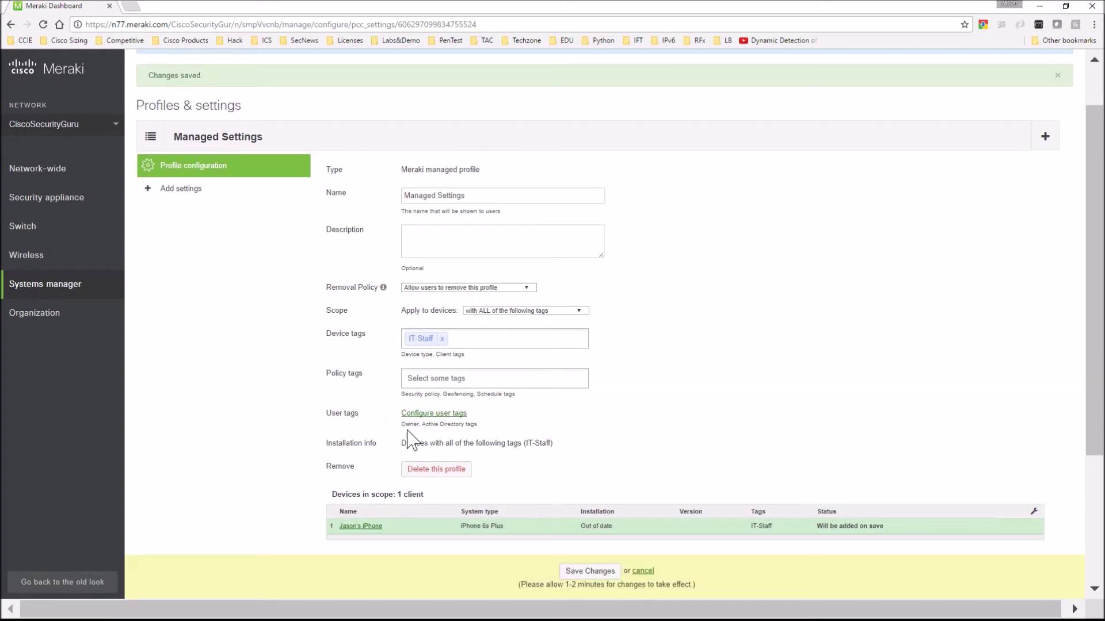
click(588, 572)
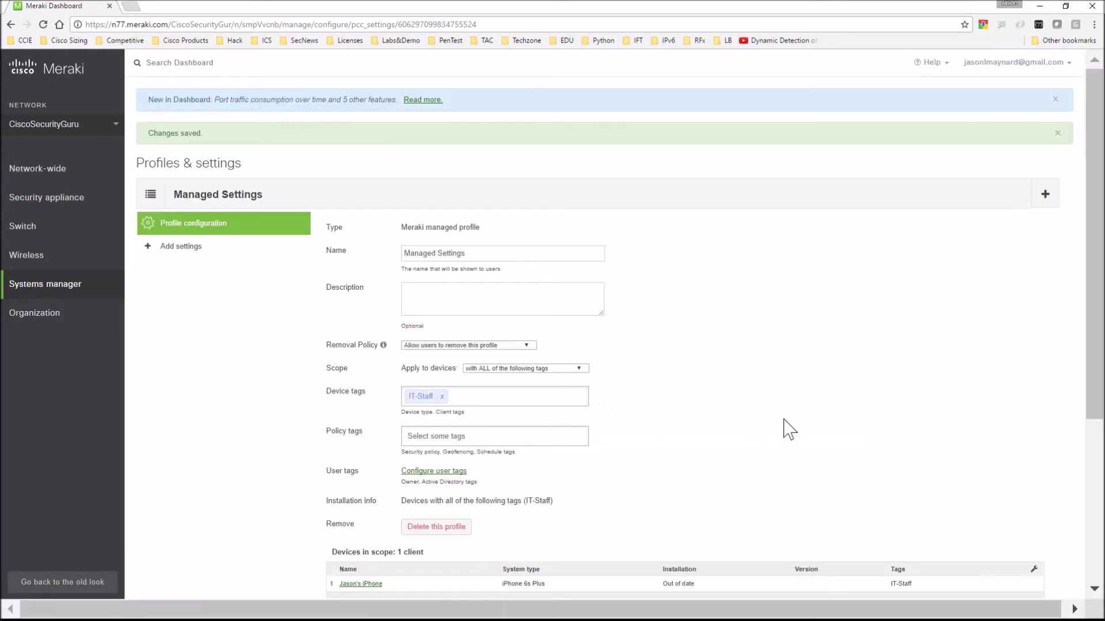
scroll(786, 426, down, 3)
scroll(786, 426, up, 2)
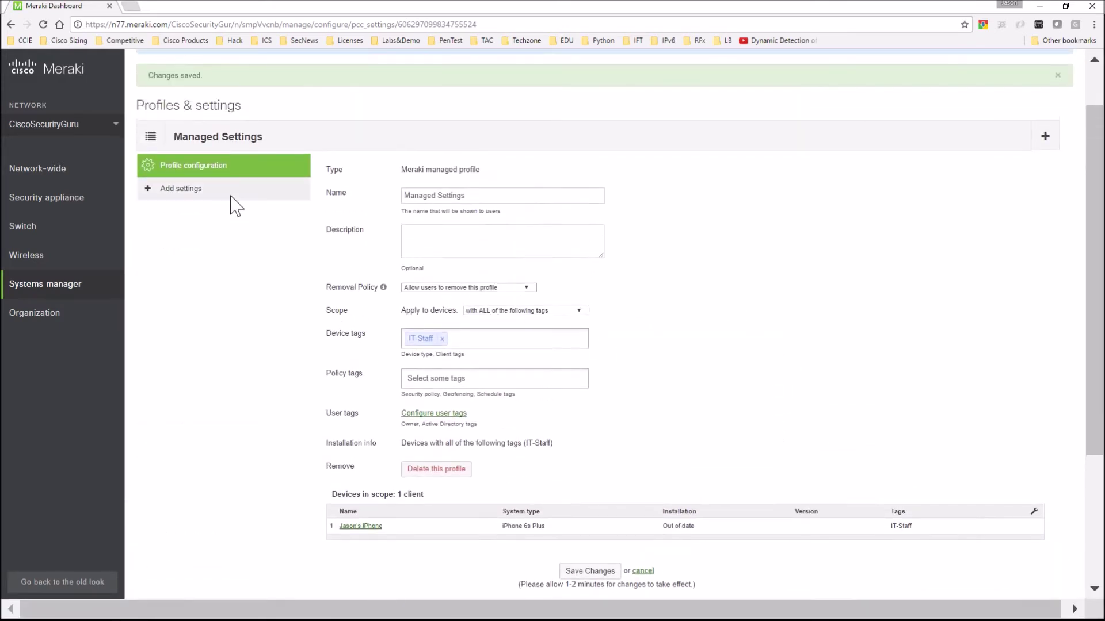
click(193, 191)
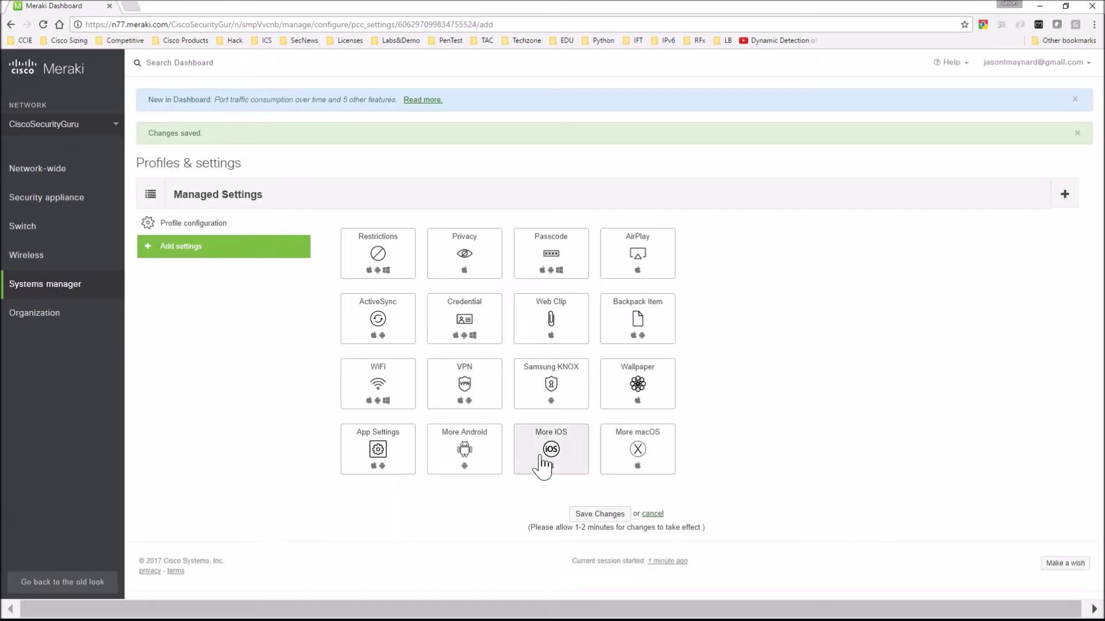
- Add a Per App VPN setting to the iOS profile with connection name PerAPPVPN-IOS
click(542, 464)
scroll(543, 464, down, 1)
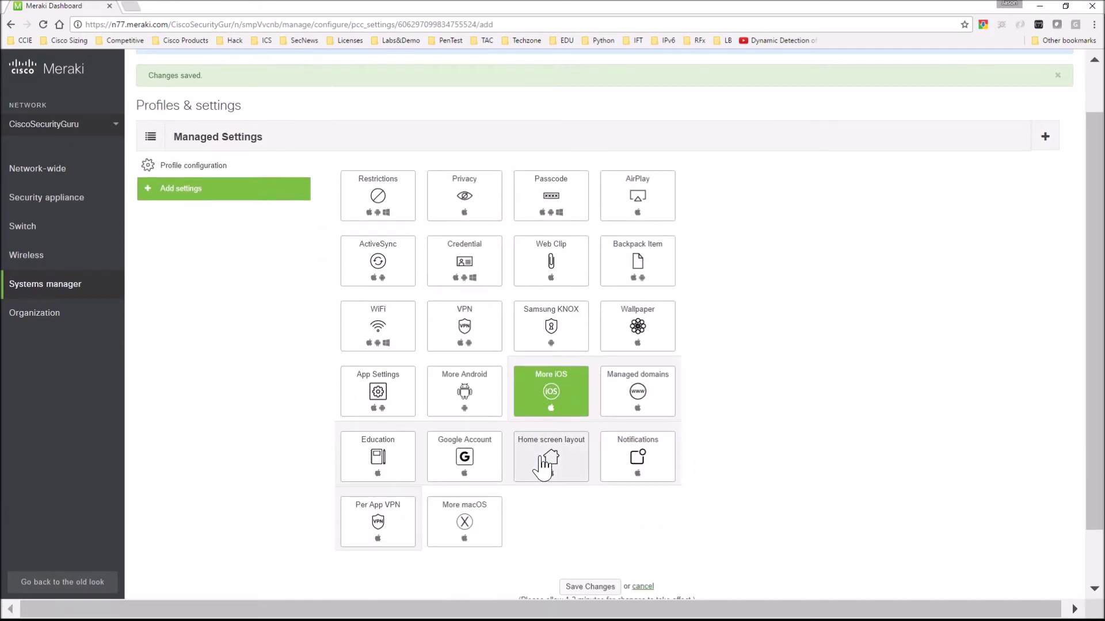
click(370, 526)
click(426, 231)
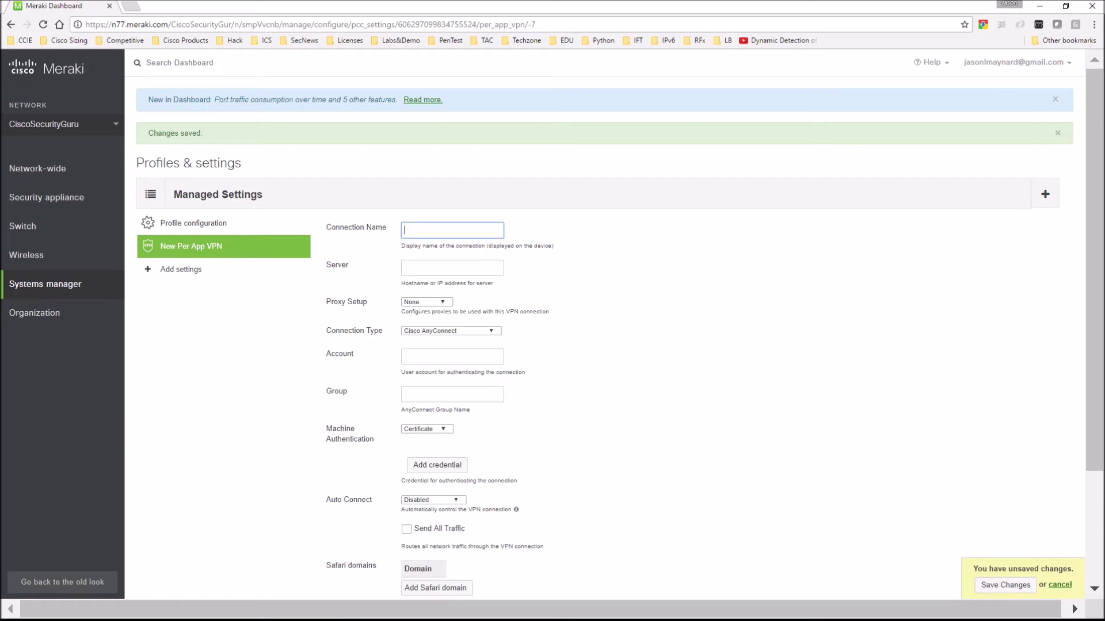
text(Per)
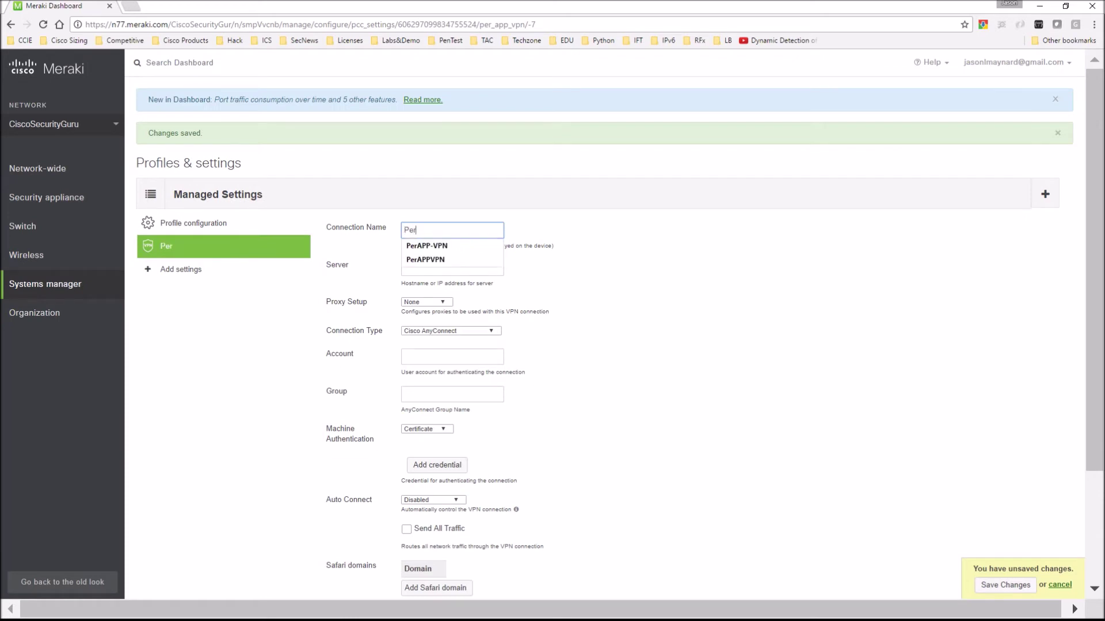
key(Down)
key(Down)
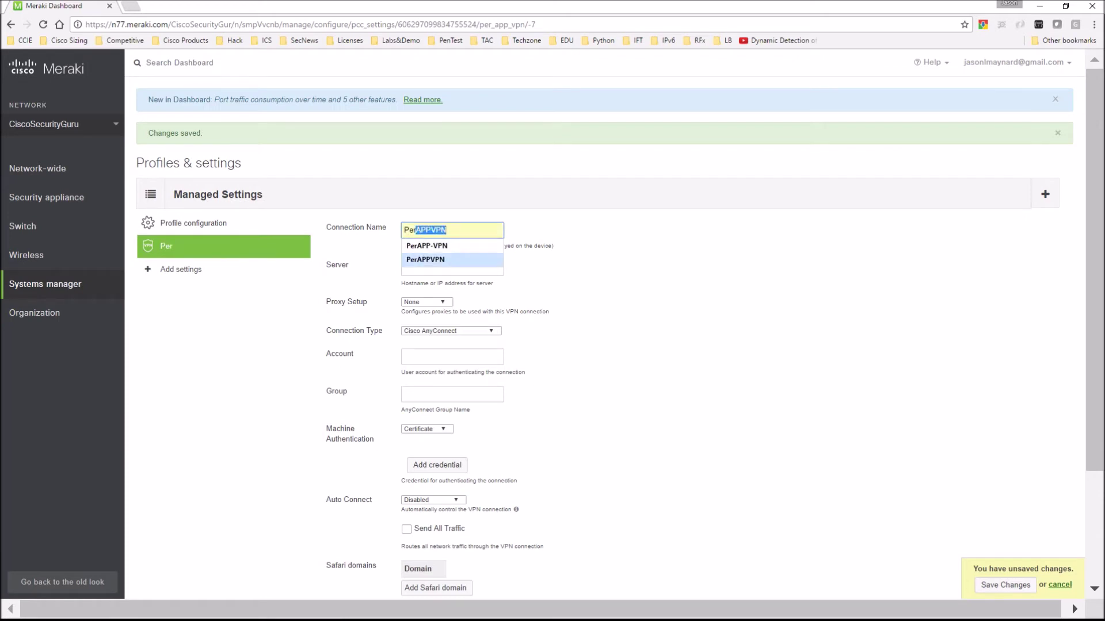
key(Return)
text(-)
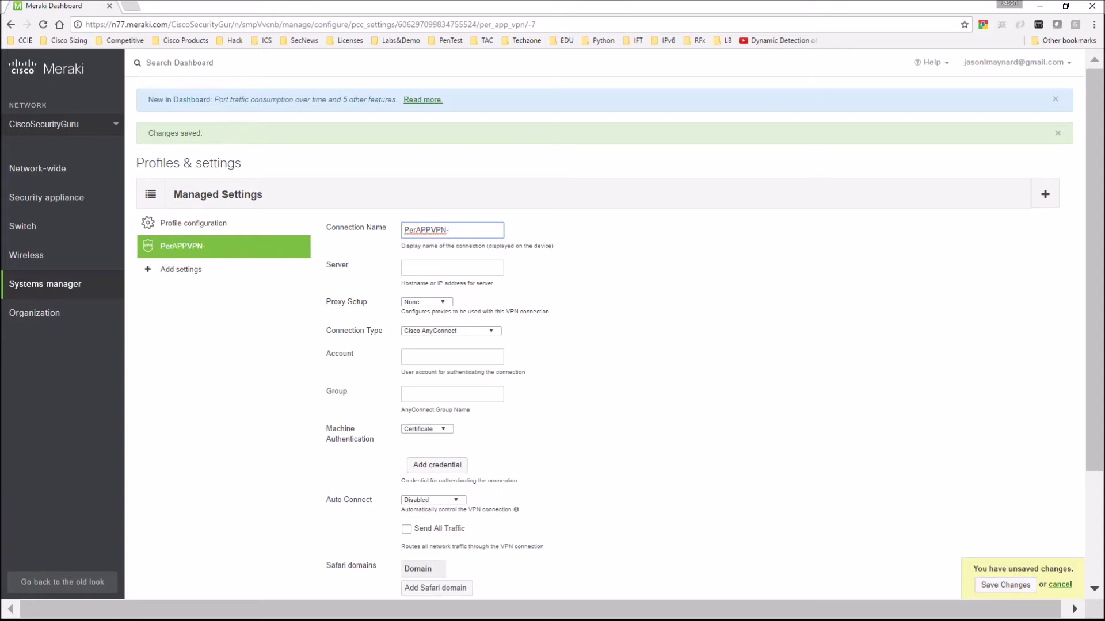
text(IOS)
- Enter 10.1.245.77 as the VPN server, then shrink the browser to reveal ASDM
key(Tab)
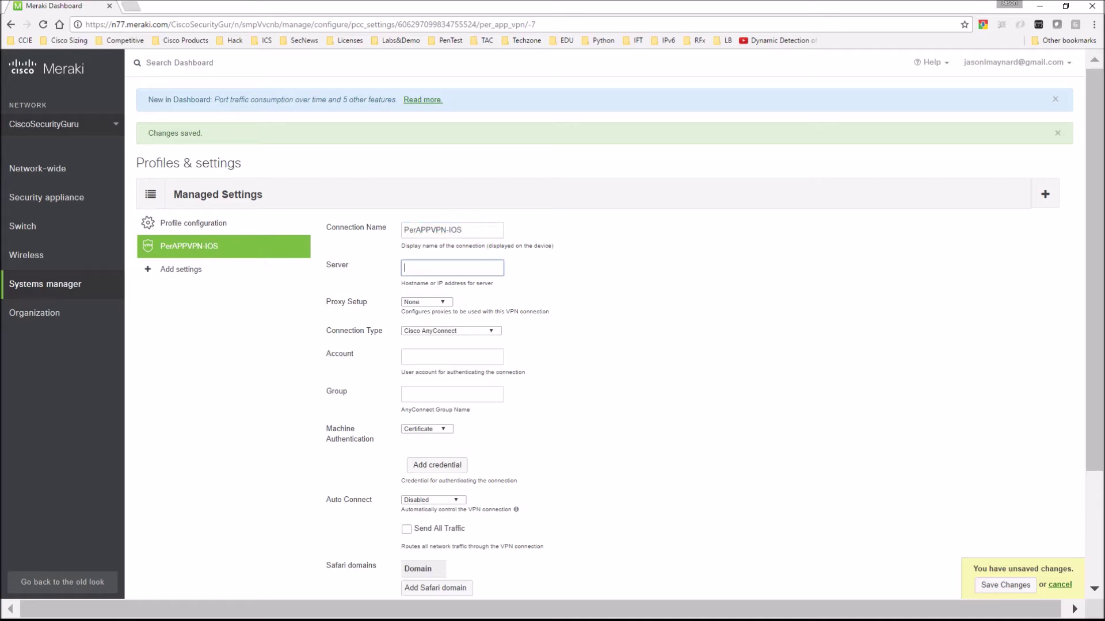
text(10.1.2)
text(45)
text(.17)
text(77)
click(541, 303)
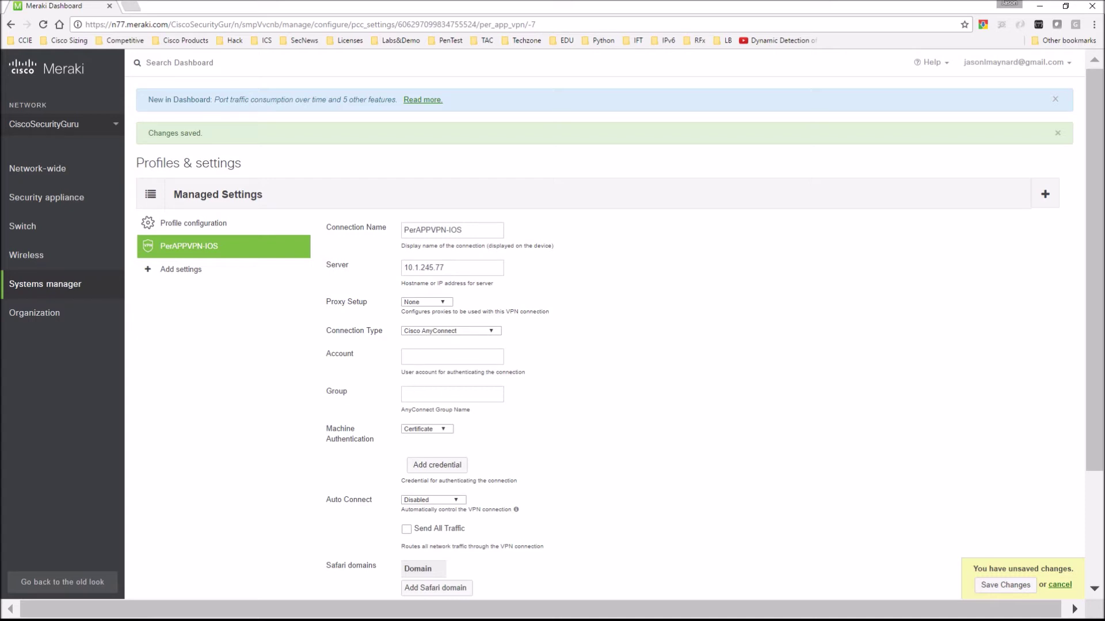
mouse_move(275, 613)
drag(598, 9, 790, 52)
- Review the group policies list in ASDM's Remote Access VPN section
click(81, 132)
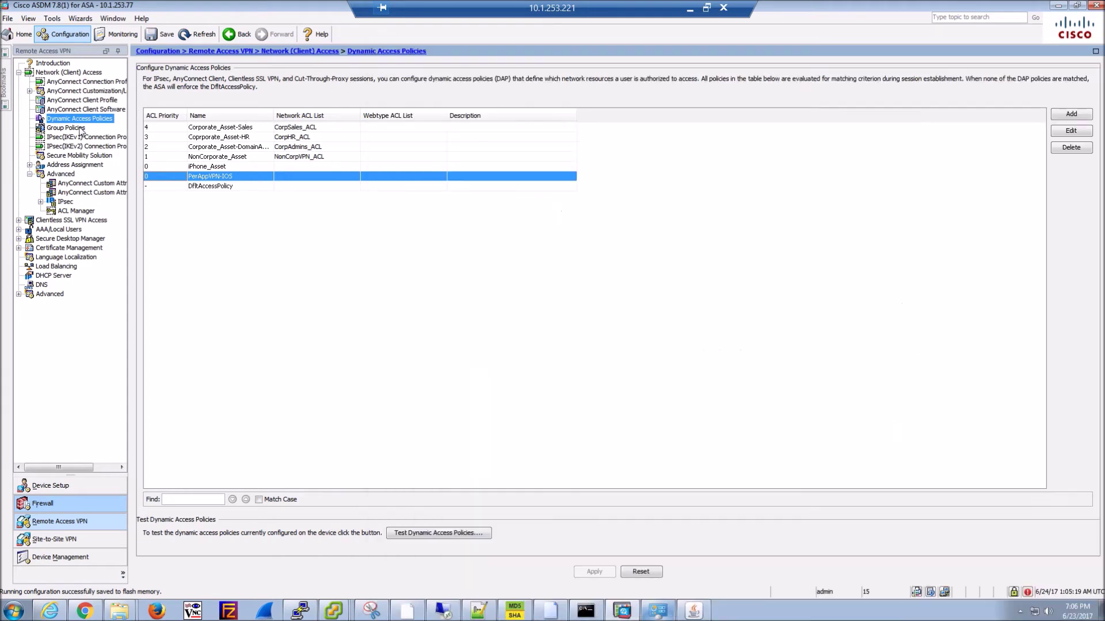
click(81, 129)
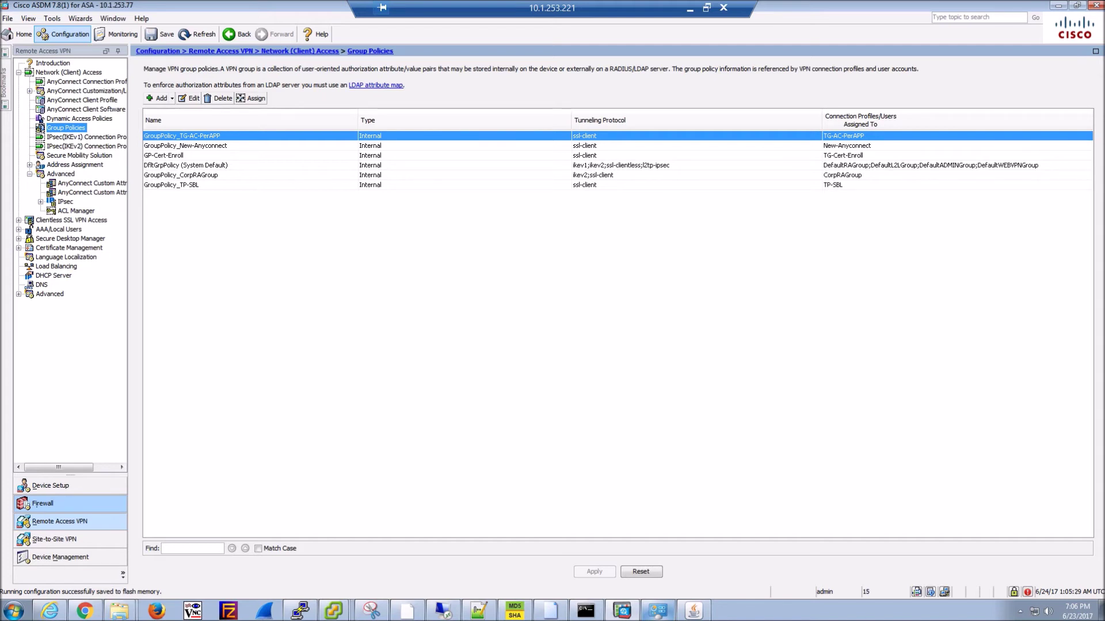
key(alt+Tab)
- Set the Meraki setting's AnyConnect Group to GroupPolicy-TG-AC-PerAPP
click(817, 408)
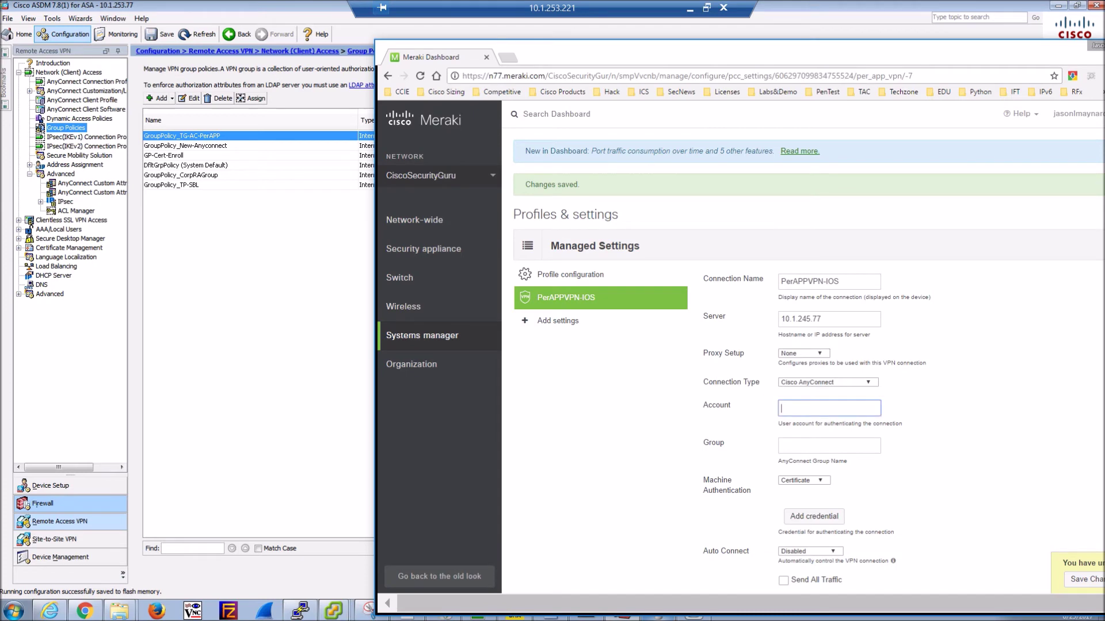
click(828, 446)
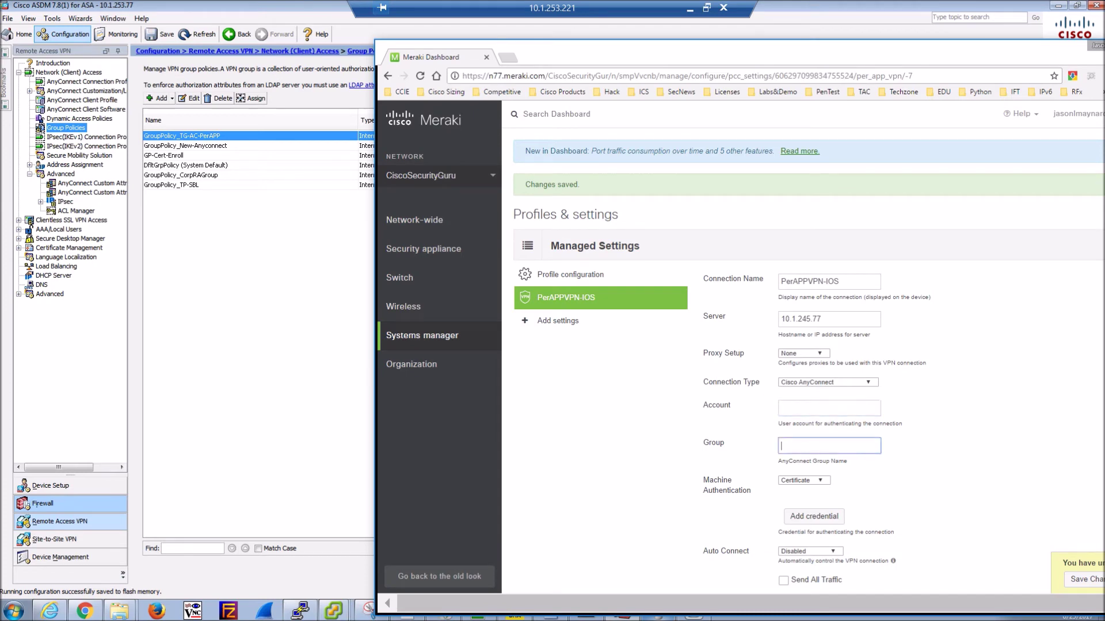
text(Group)
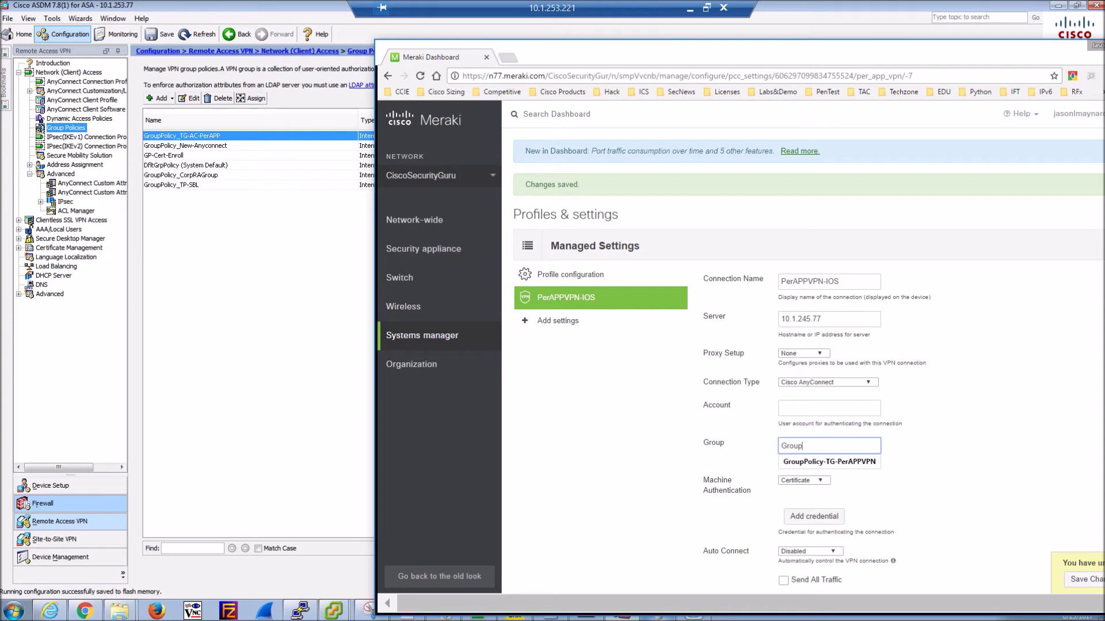
key(Down)
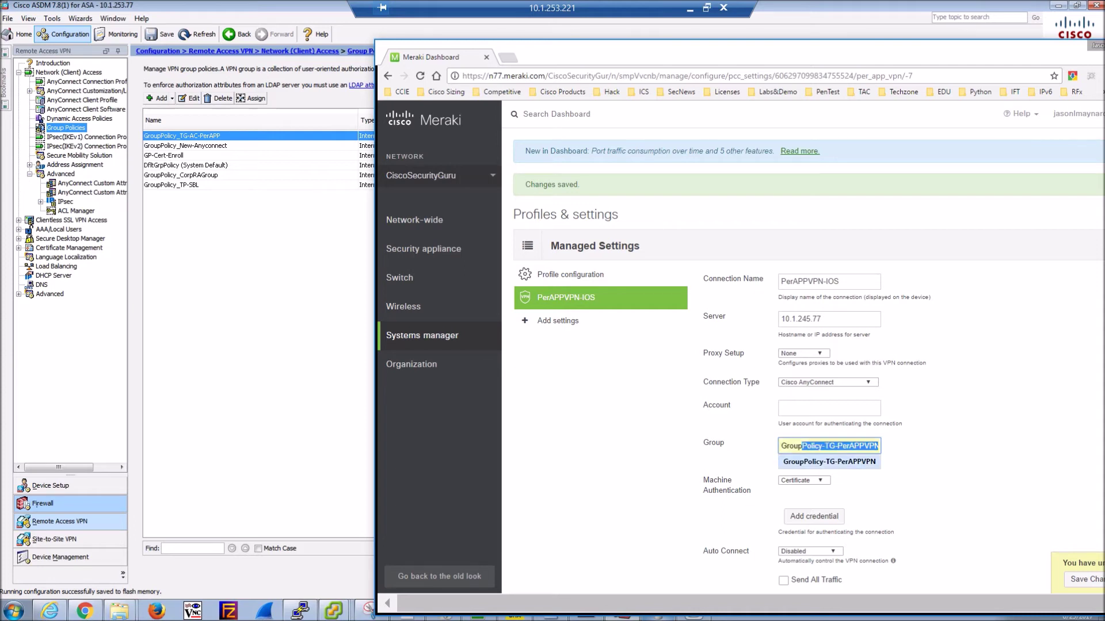
key(Right)
key(BackSpace)
key(BackSpace)
key(BackSpace)
key(BackSpace)
key(BackSpace)
key(BackSpace)
key(BackSpace)
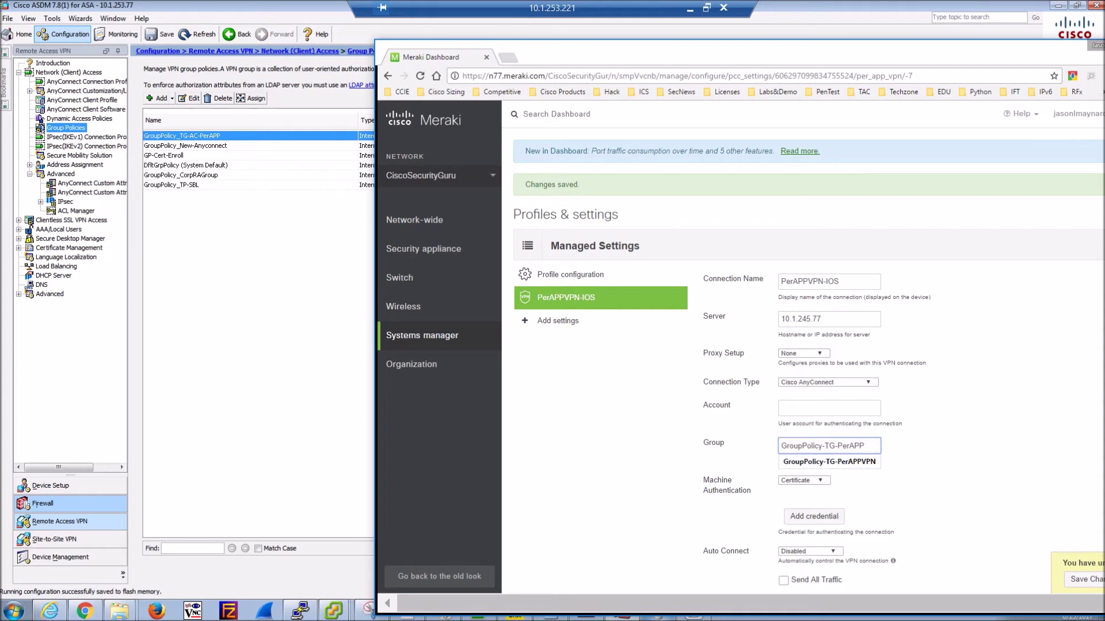
key(BackSpace)
text(AC)
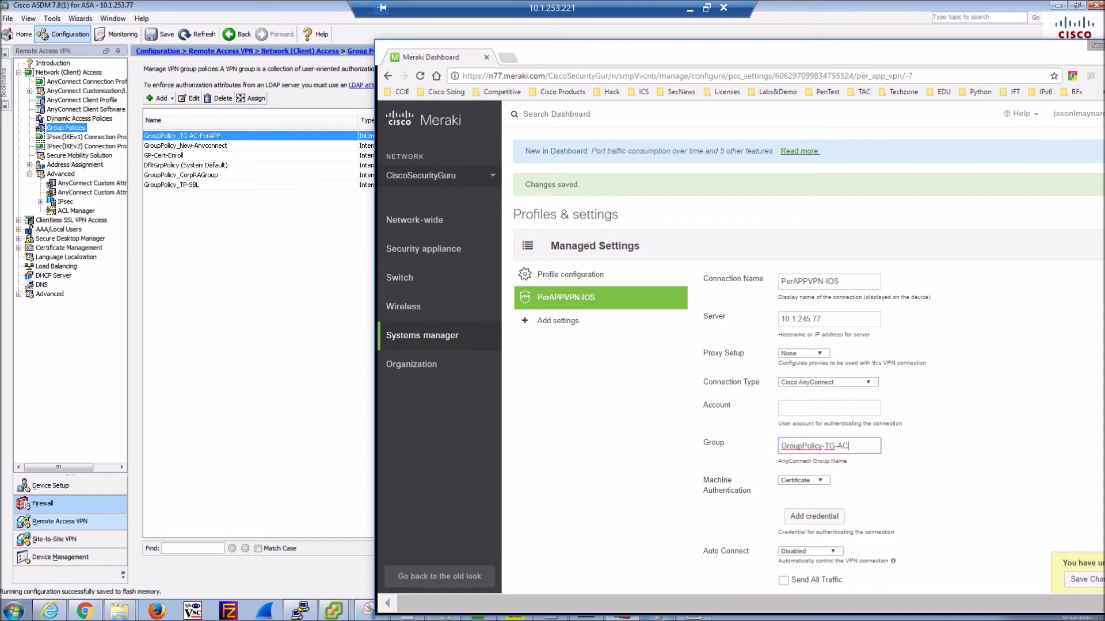
text(-PerAPP)
double_click(667, 57)
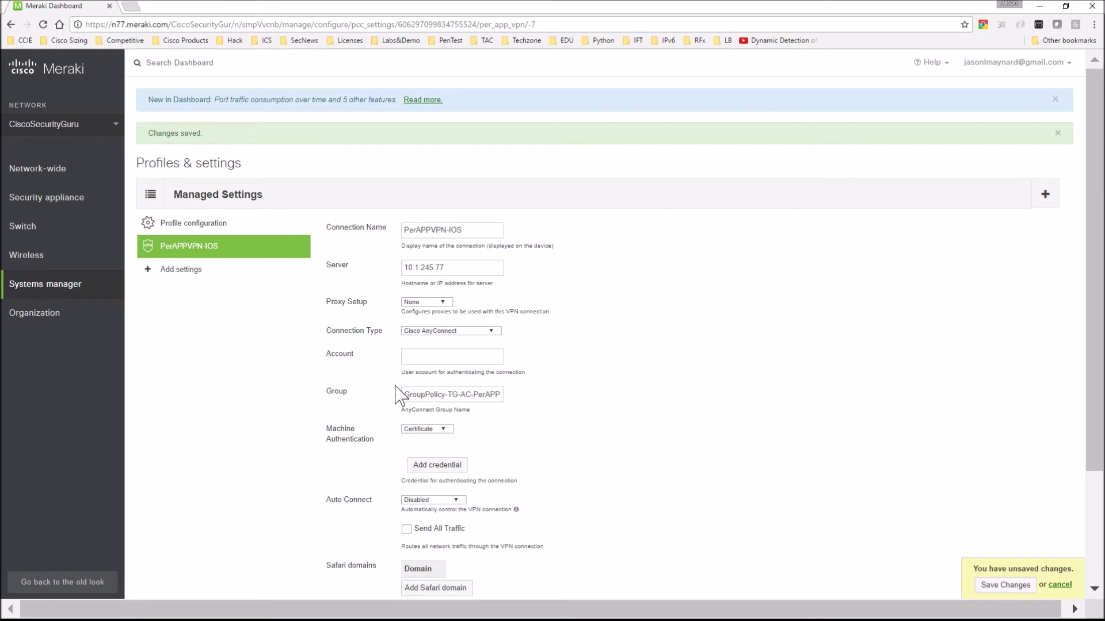
- Select Safari as the app that uses the per-app VPN
click(472, 332)
click(439, 359)
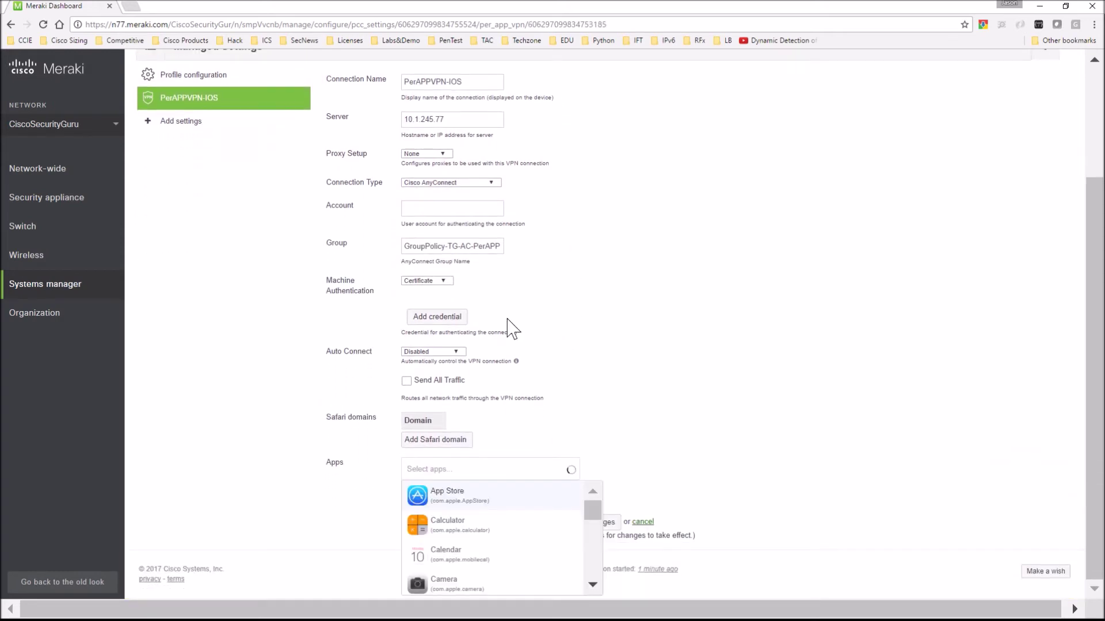
scroll(578, 520, down, 5)
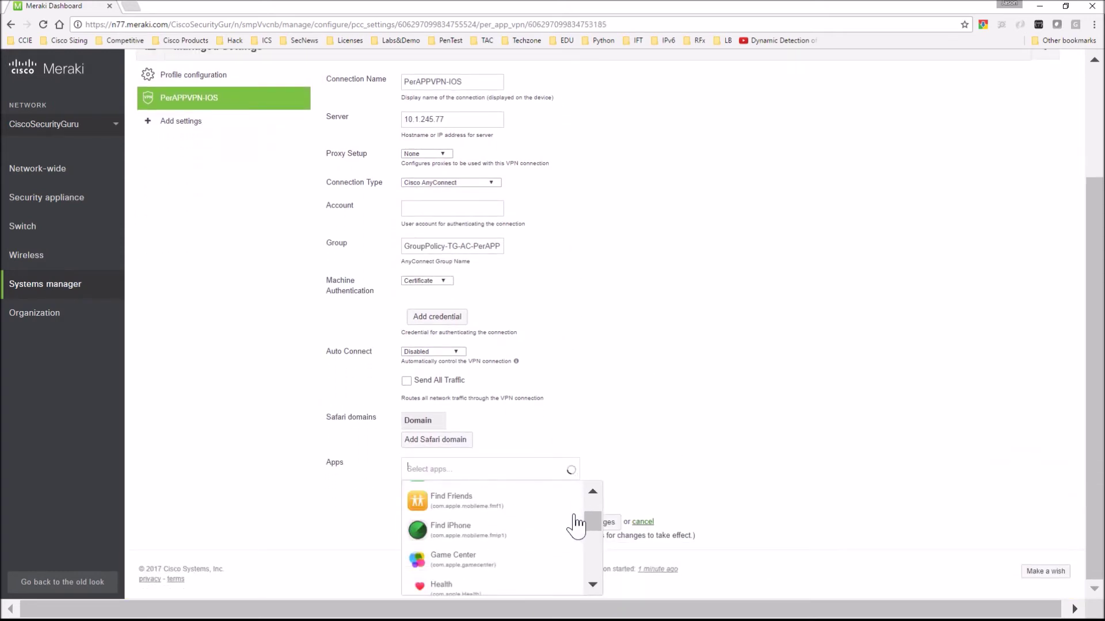
scroll(576, 525, down, 10)
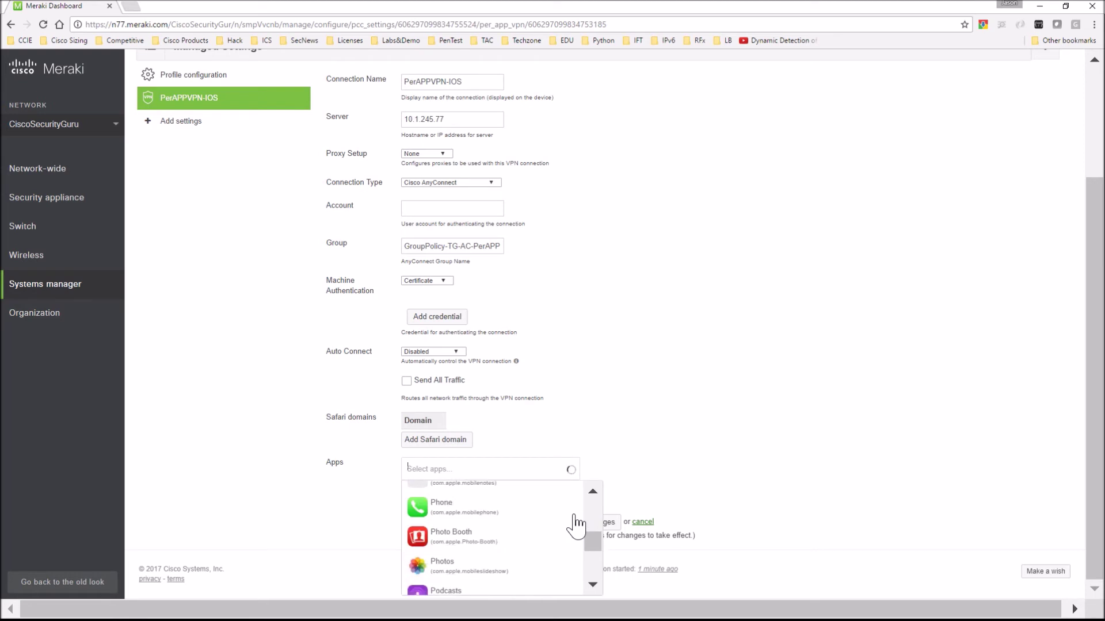
scroll(575, 525, down, 5)
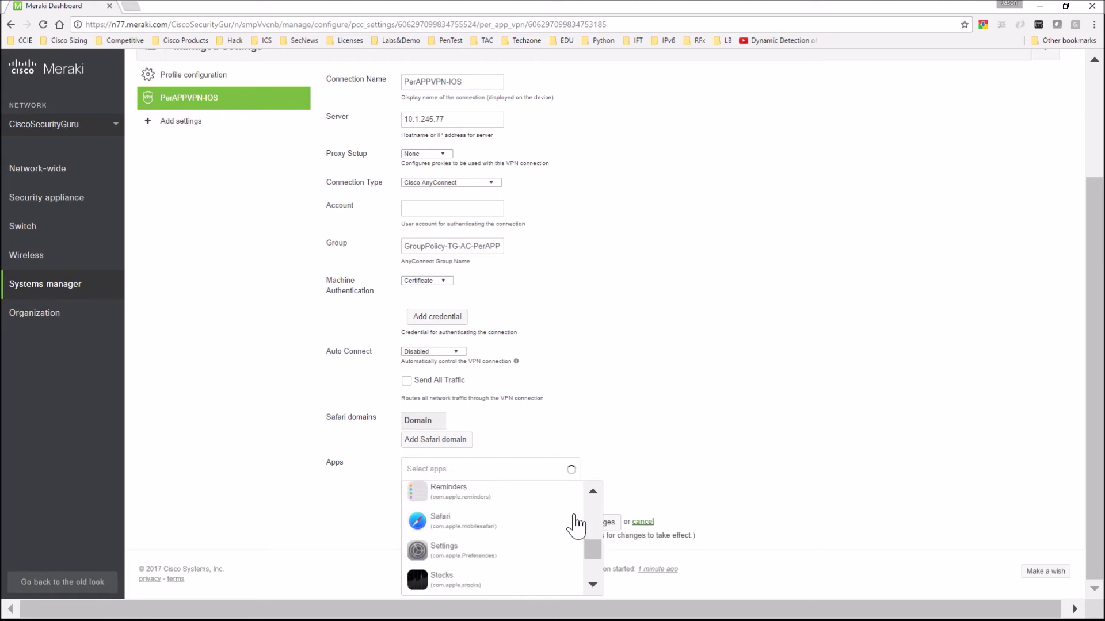
click(464, 521)
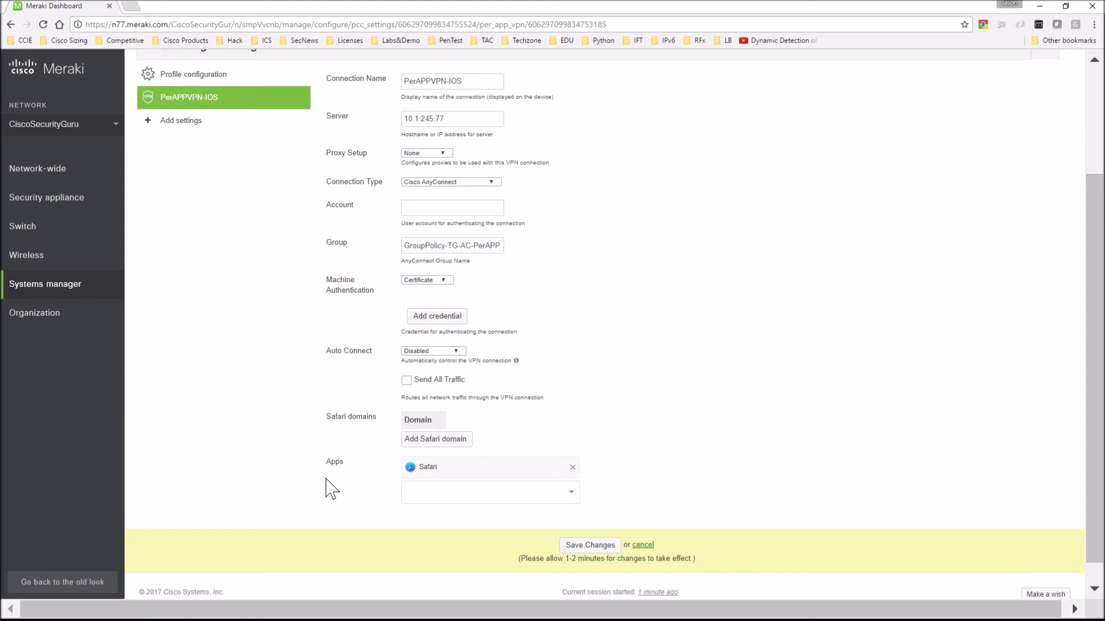
- Add vpn.com as a Safari domain and save the profile changes
click(450, 443)
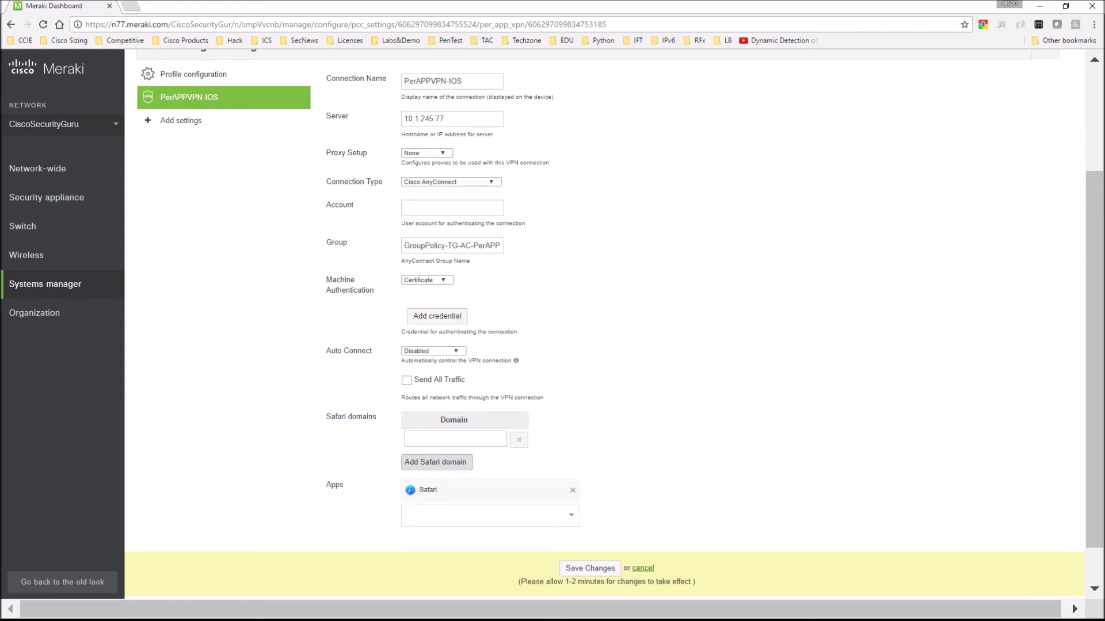
click(455, 439)
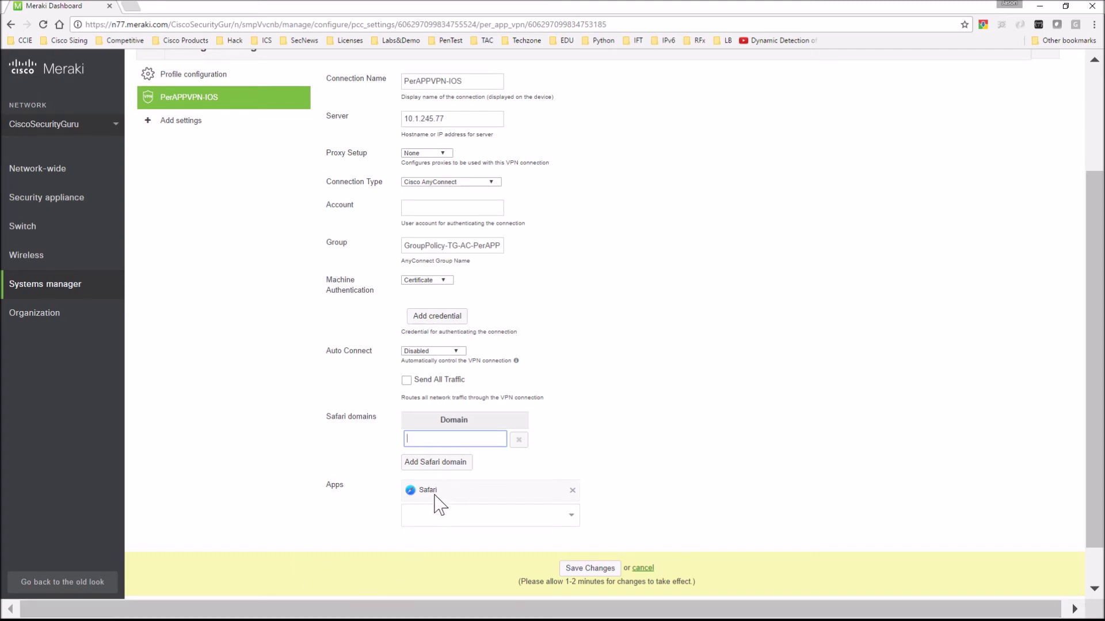
key(Down)
text(vpn.com)
click(754, 308)
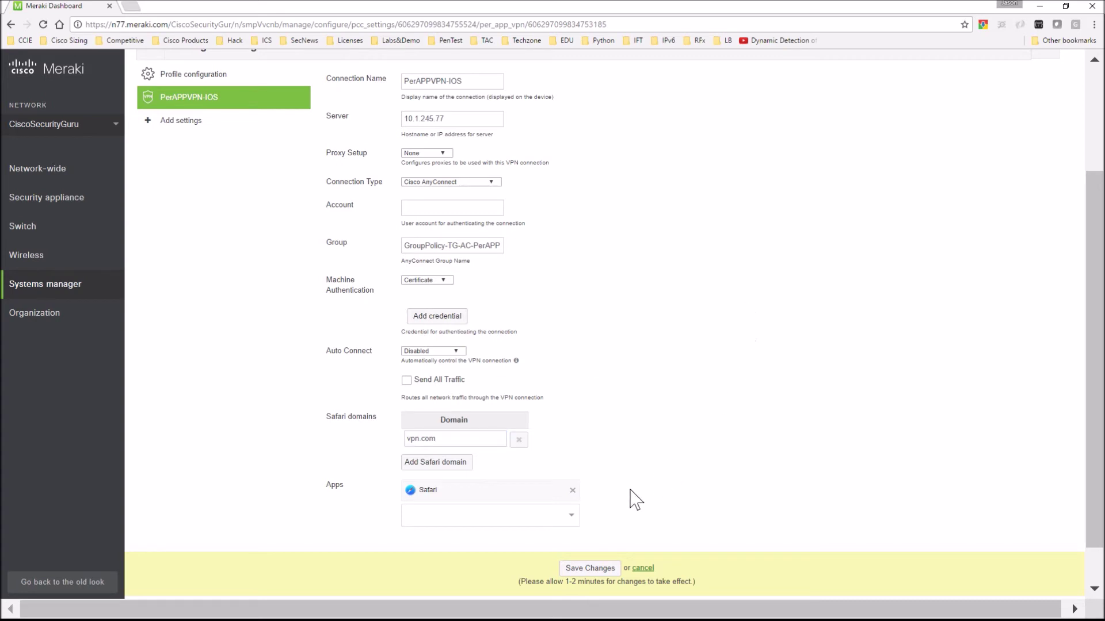
click(588, 570)
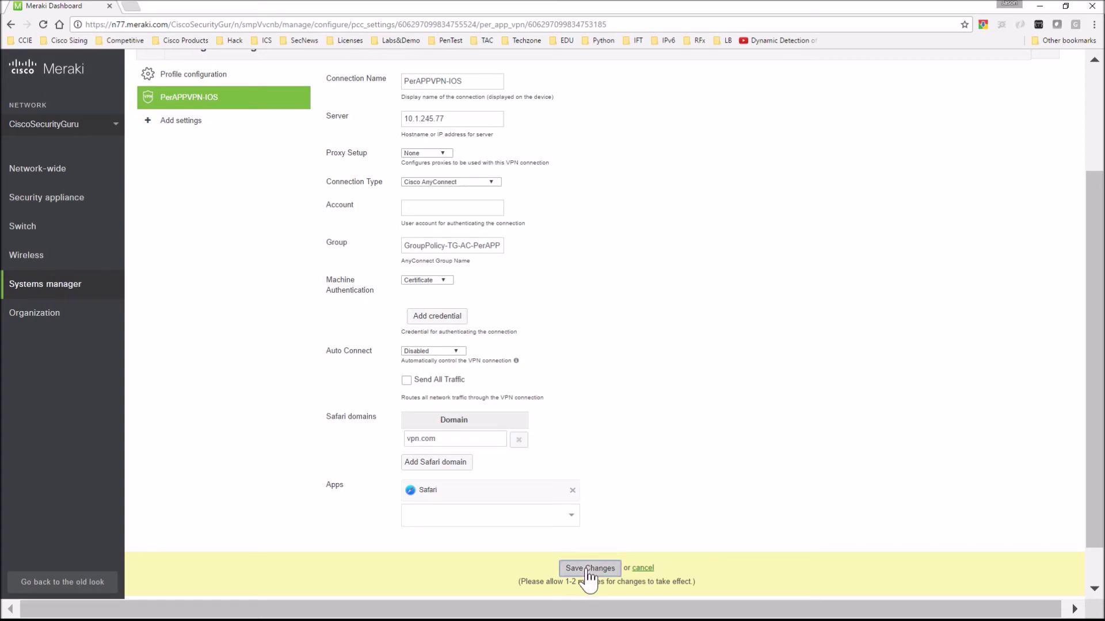